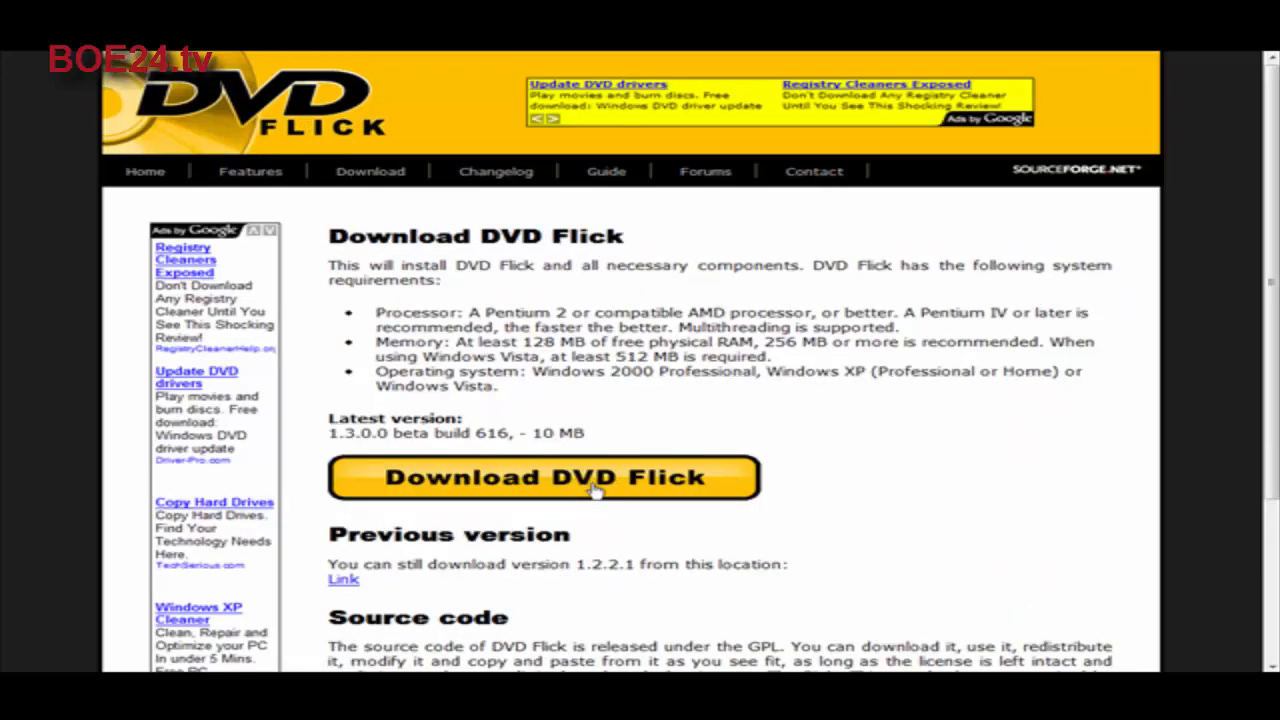
Step: Download the latest DVD Flick version and save its setup file
{"action": "left_click", "coordinate": [597, 491]}
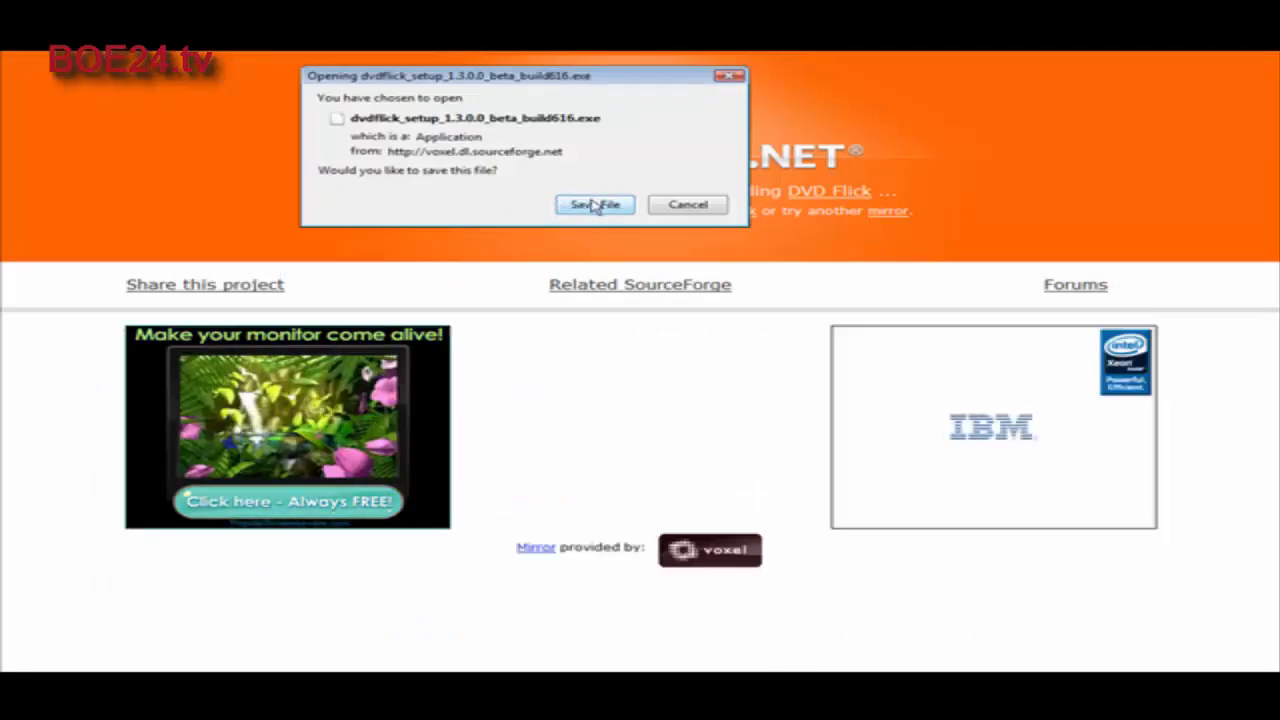
{"action": "left_click", "coordinate": [630, 204]}
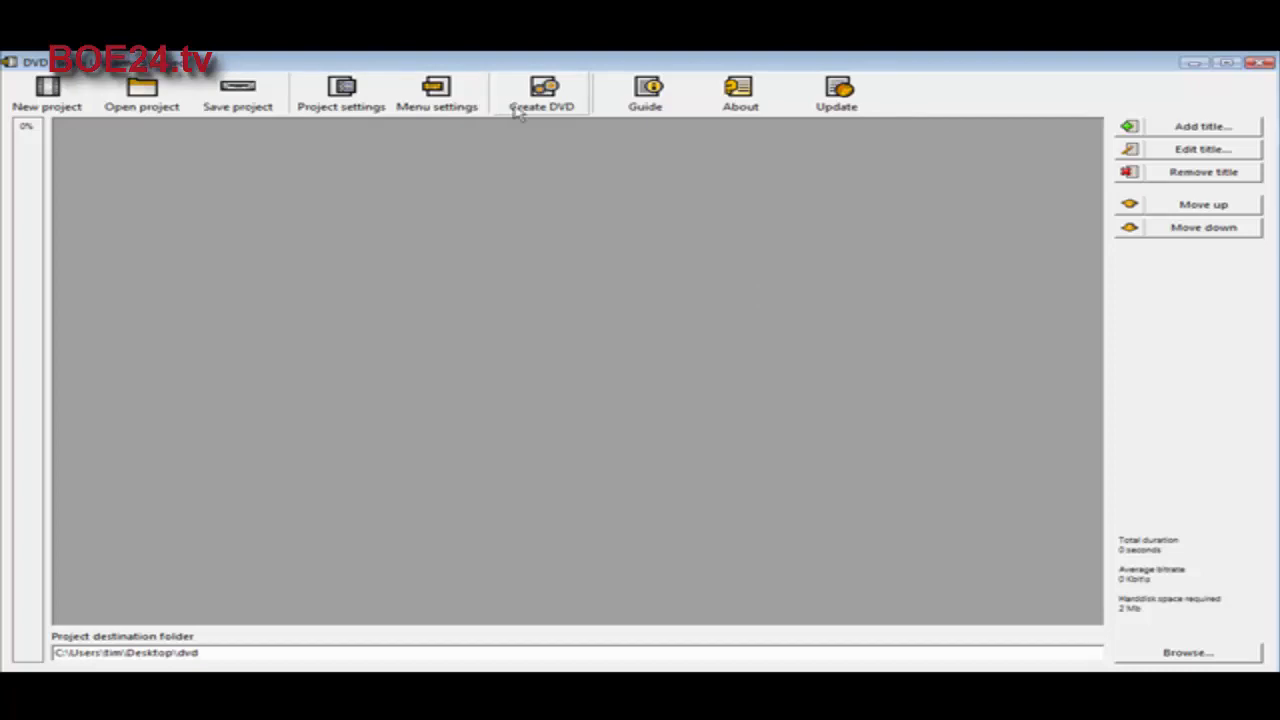
Step: Open the project settings and set the project title to "test"
{"action": "left_click", "coordinate": [343, 92]}
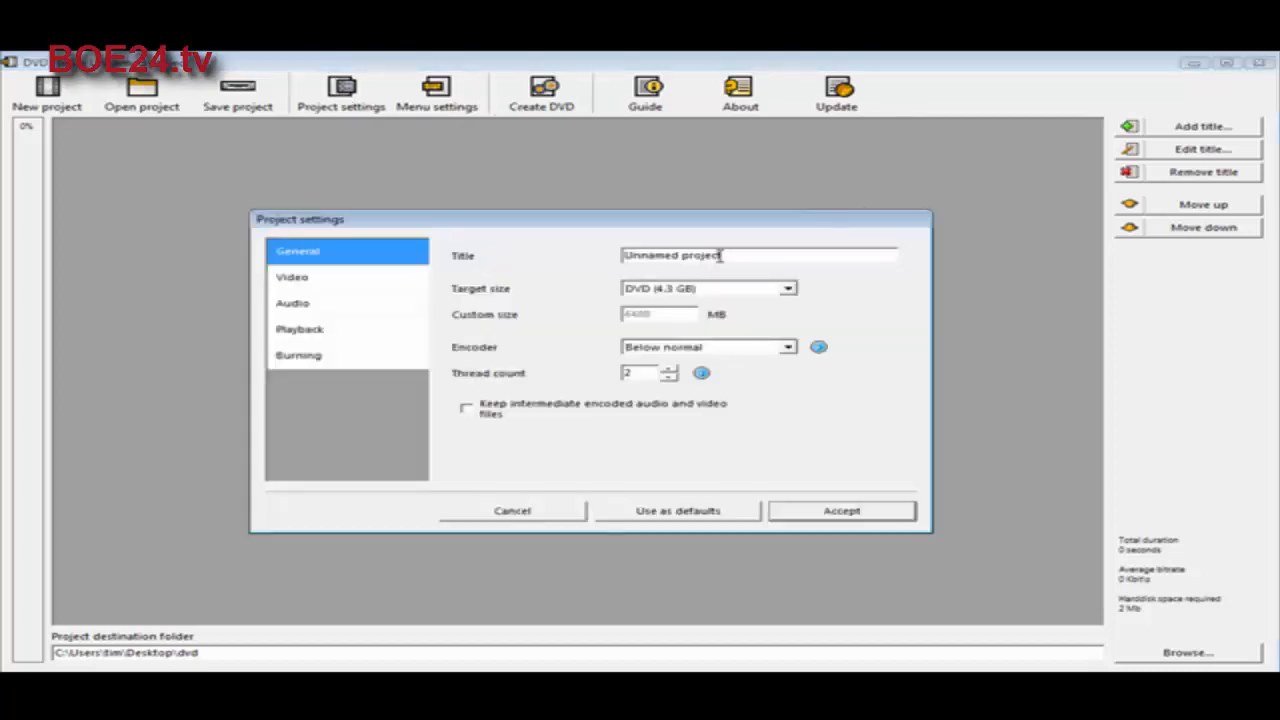
{"action": "left_click_drag", "start_coordinate": [724, 256], "coordinate": [645, 257]}
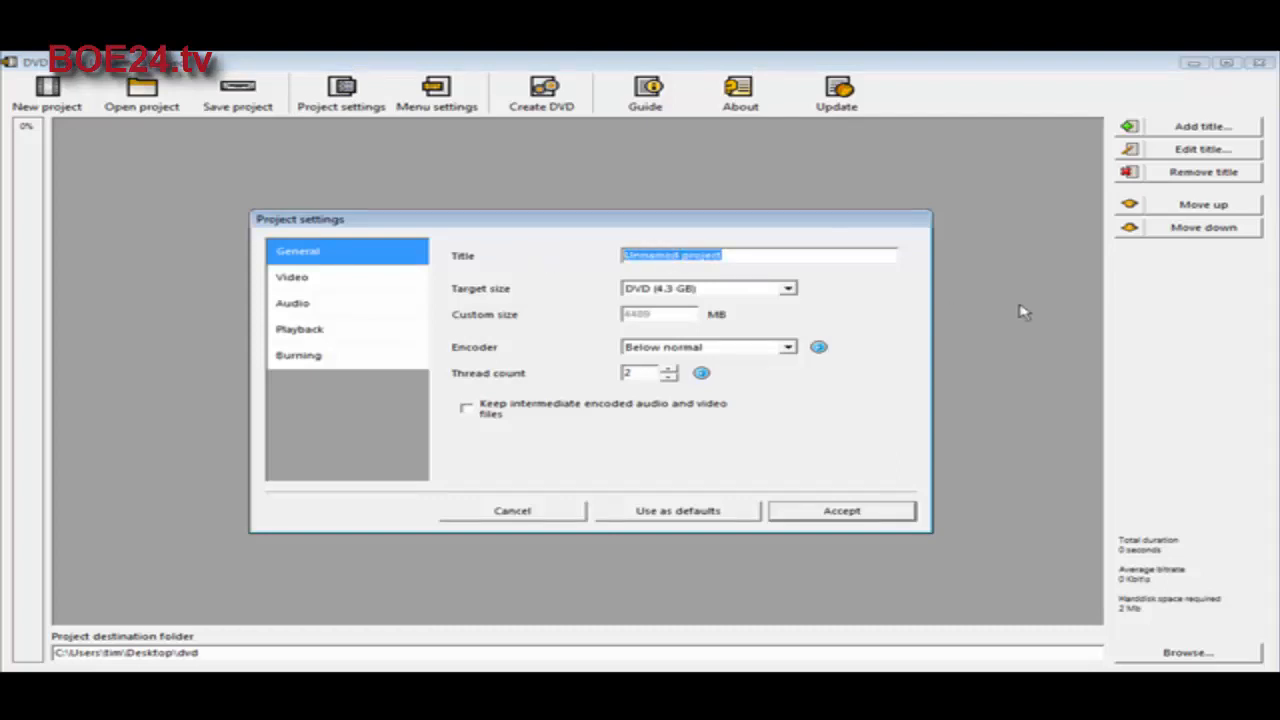
{"action": "type", "text": "test"}
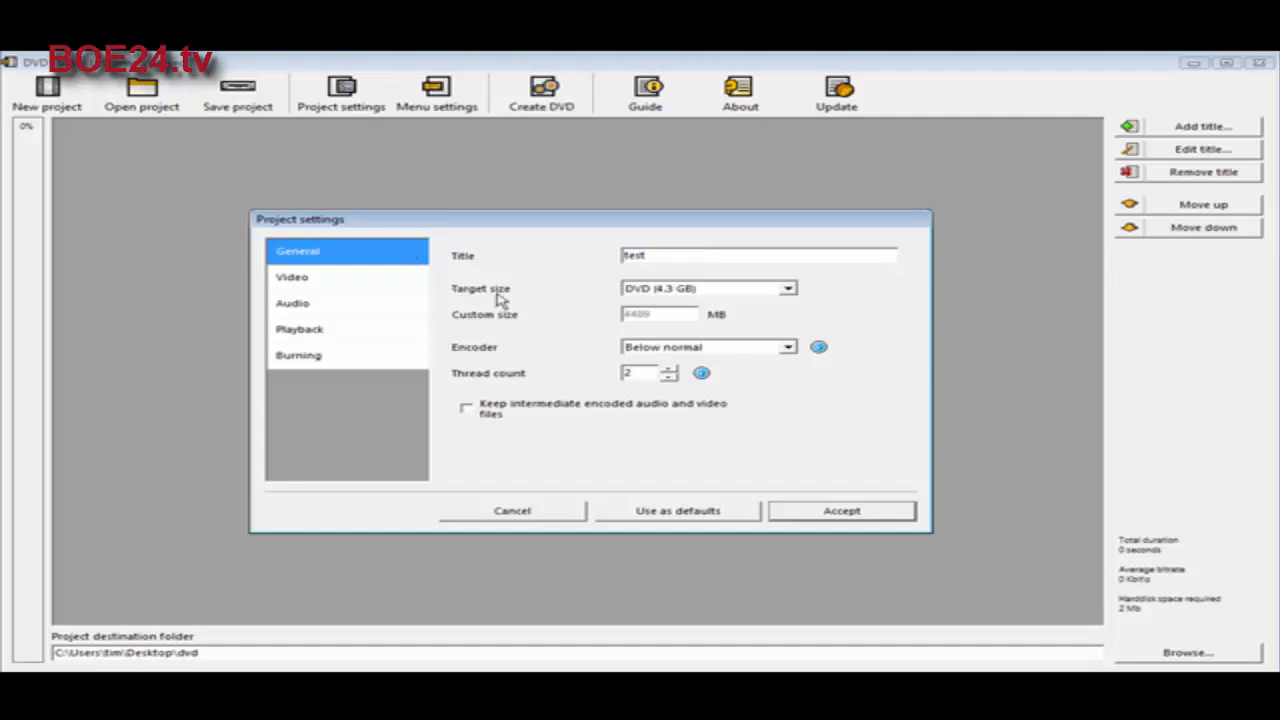
Step: Set the project's target size to DVD (4.3 GB) and the encoder priority to Normal
{"action": "left_click", "coordinate": [789, 290]}
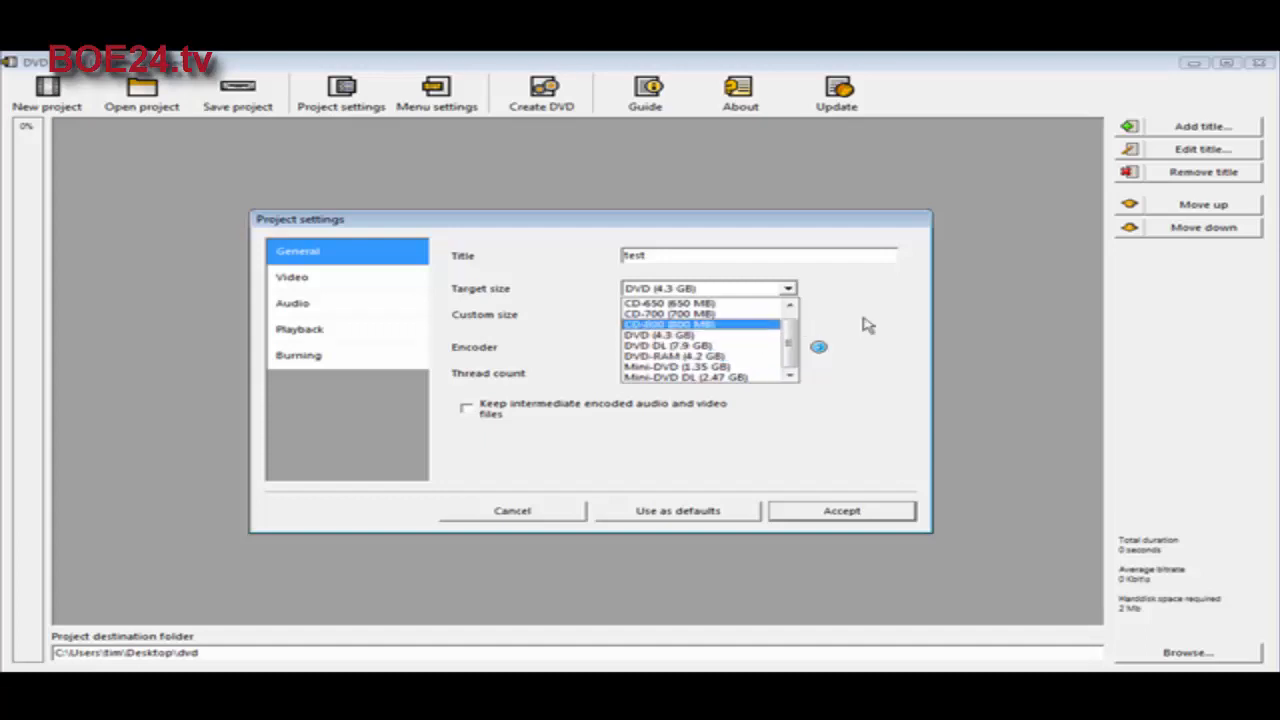
{"action": "left_click", "coordinate": [770, 336]}
{"action": "left_click", "coordinate": [788, 289]}
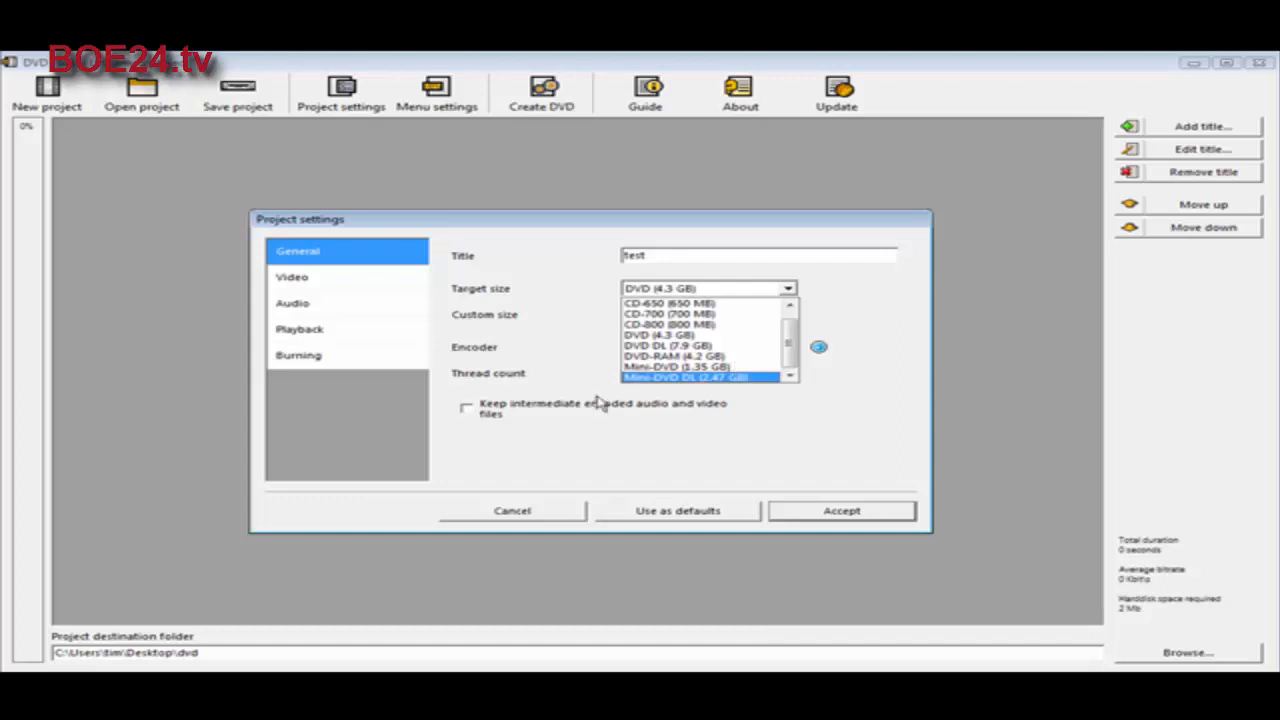
{"action": "left_click", "coordinate": [680, 335]}
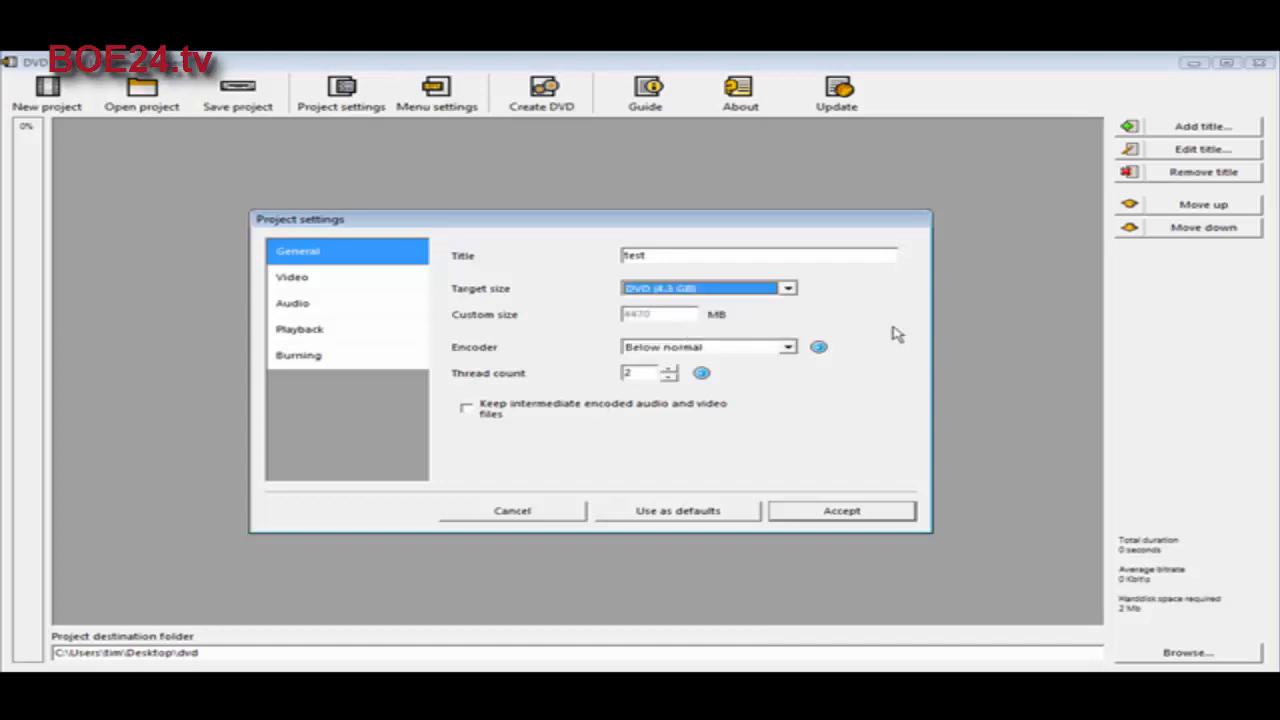
{"action": "left_click", "coordinate": [789, 349]}
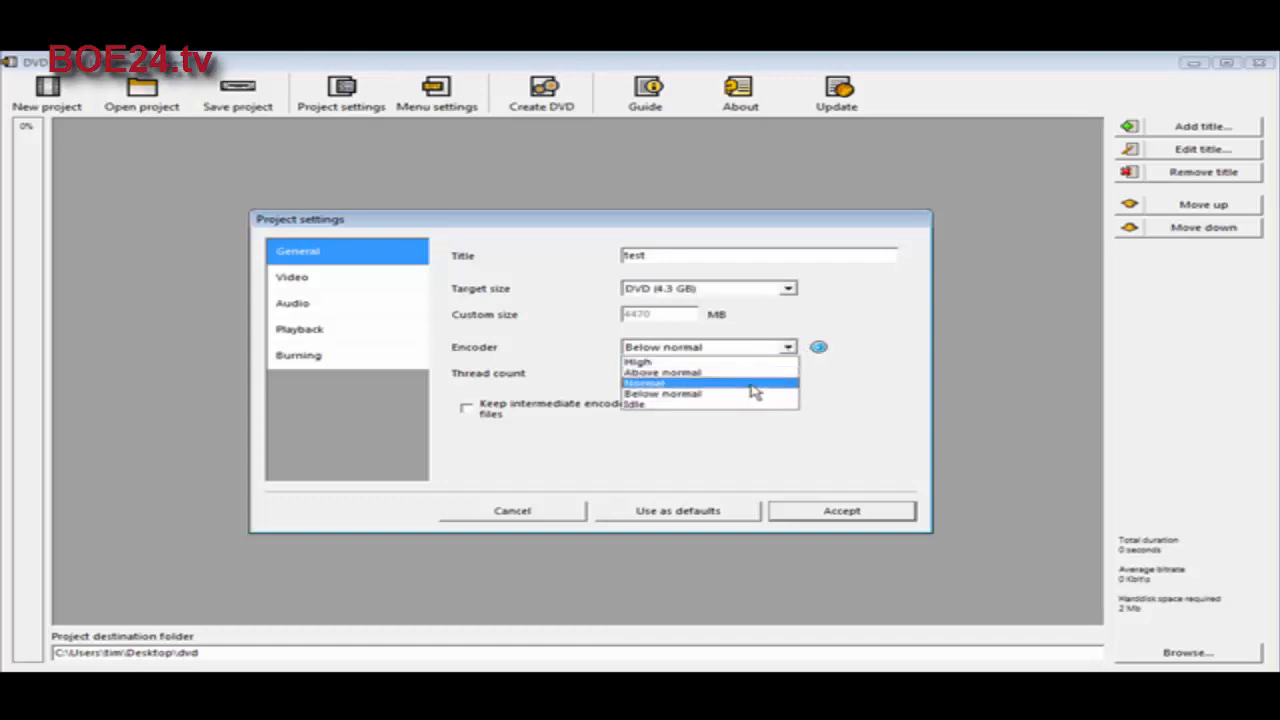
{"action": "left_click", "coordinate": [738, 385]}
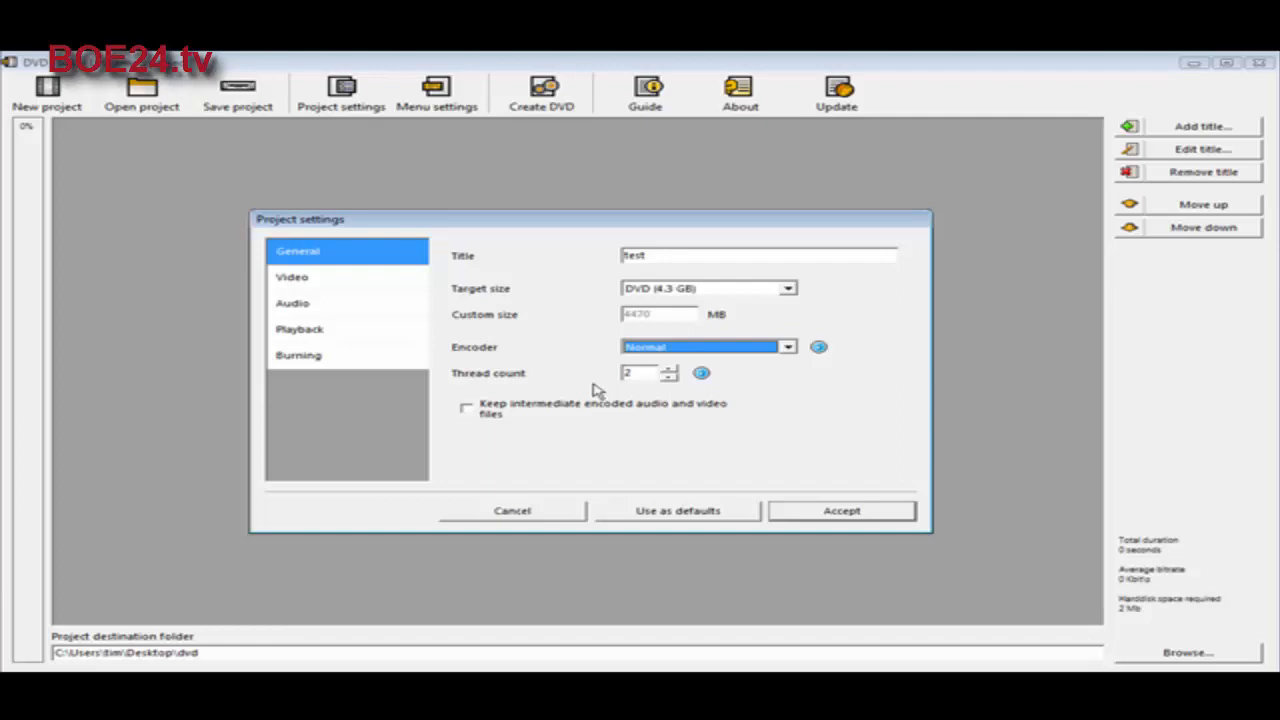
Step: Review the project's video target format choices, keep NTSC, and check the audio settings
{"action": "left_click", "coordinate": [328, 289]}
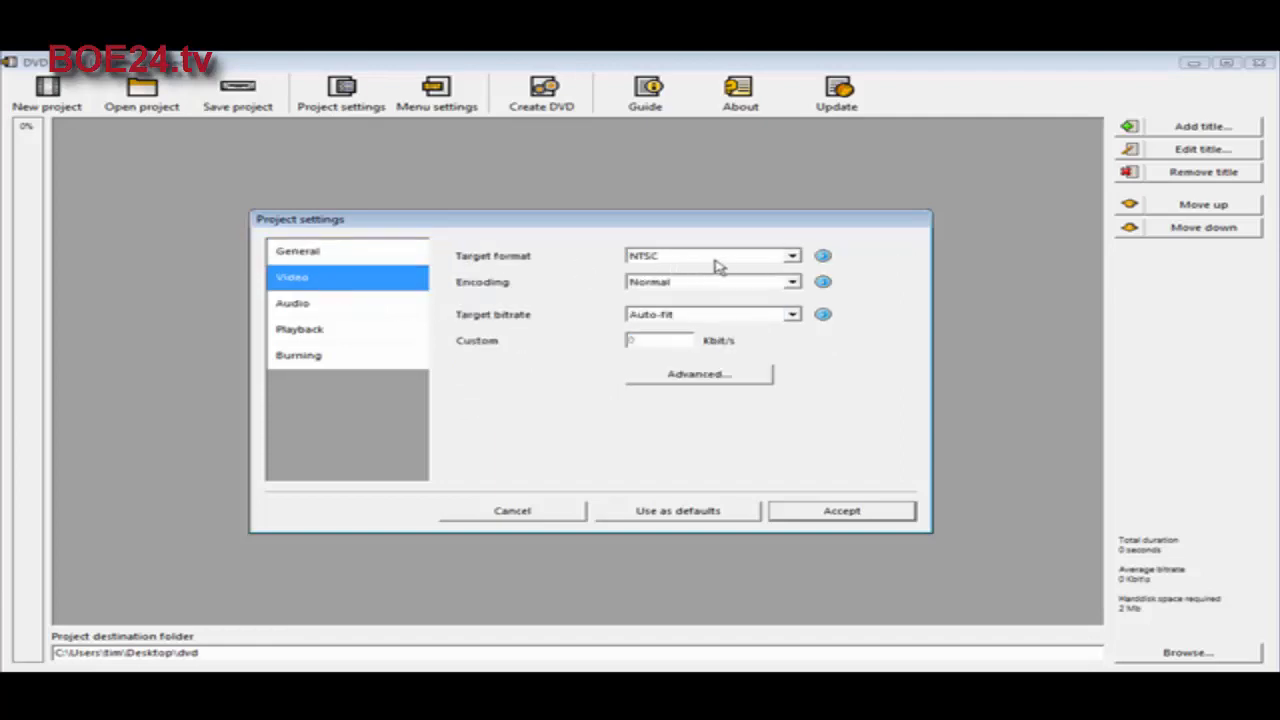
{"action": "left_click", "coordinate": [792, 257]}
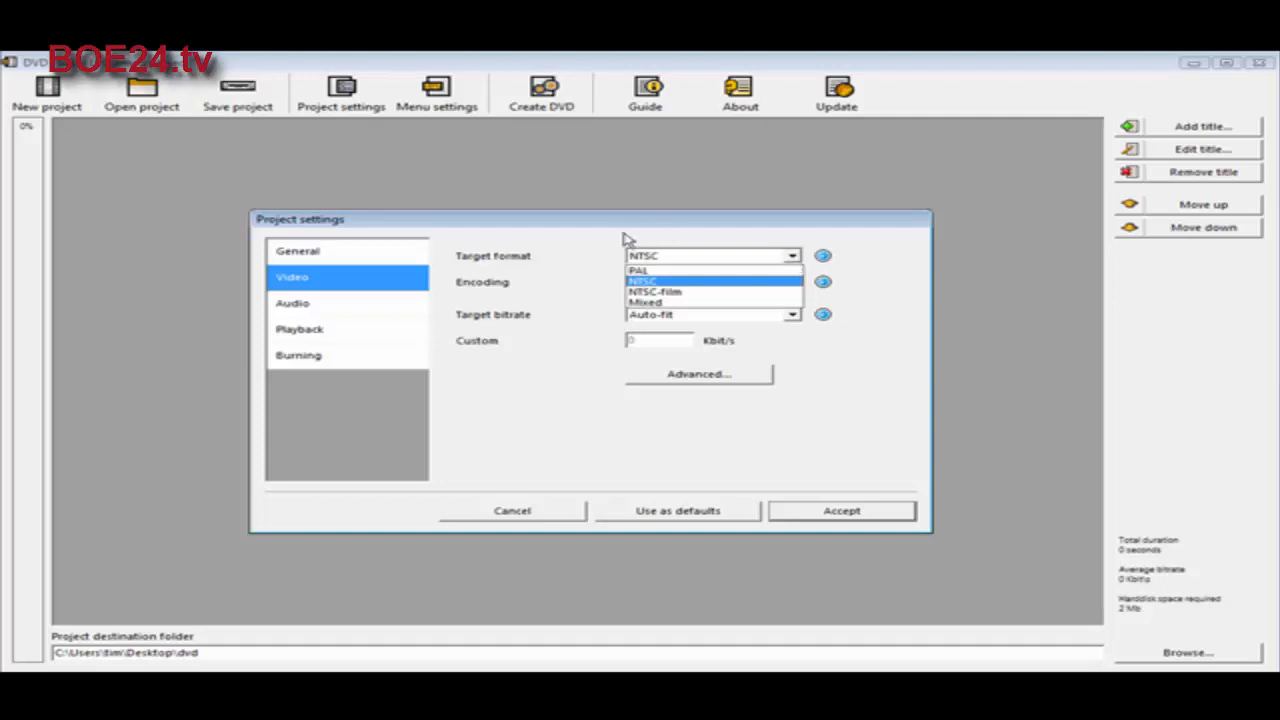
{"action": "left_click", "coordinate": [536, 267]}
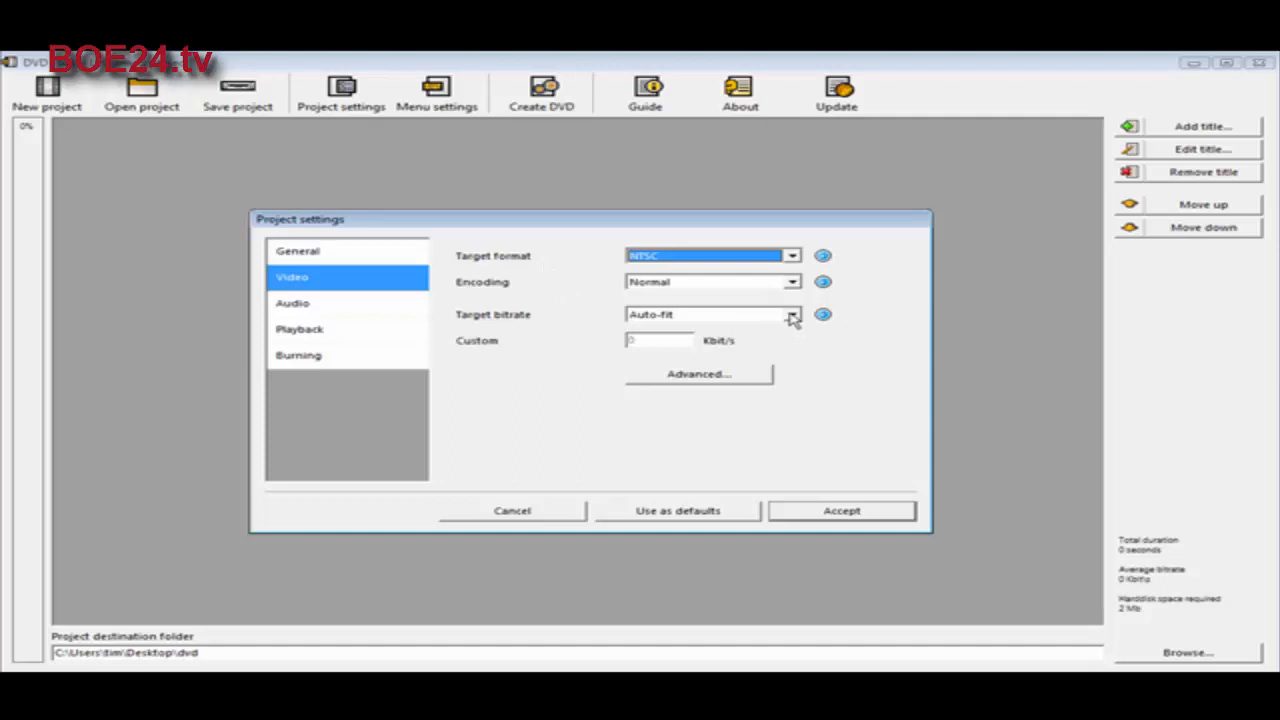
{"action": "left_click", "coordinate": [297, 305]}
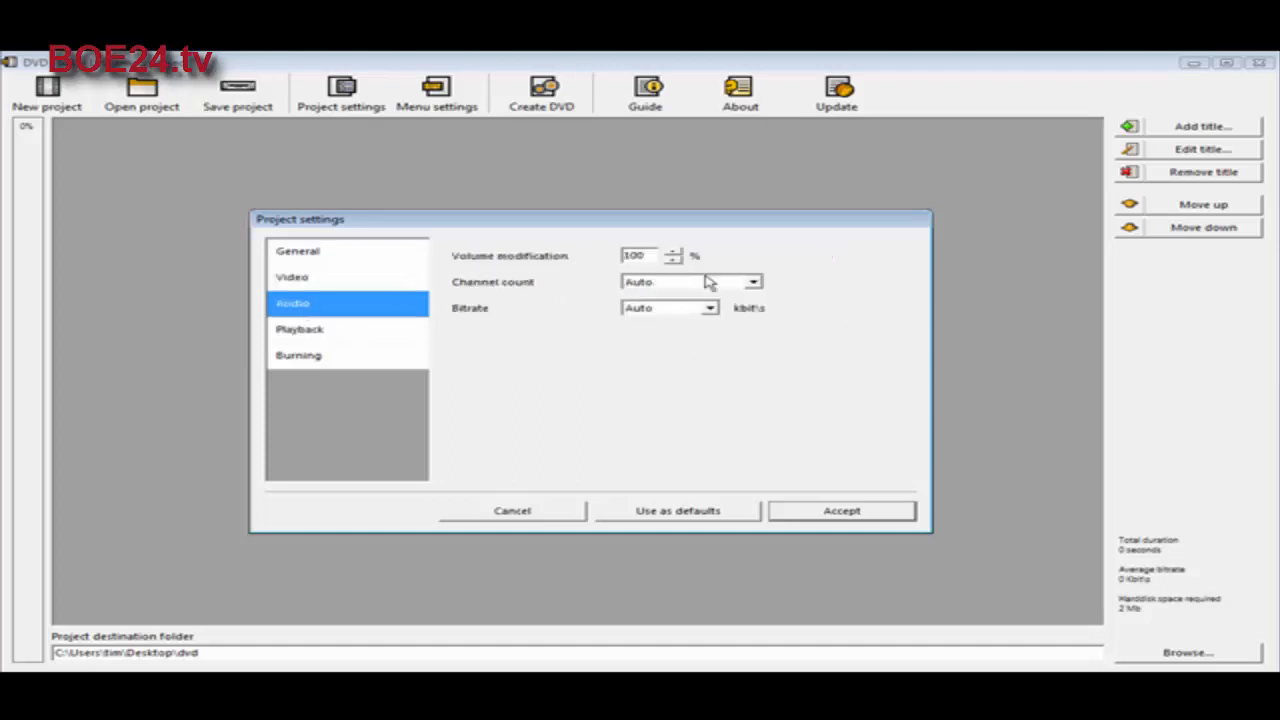
Step: Set playback to play the next title after one finishes and turn off looping to the first title
{"action": "left_click", "coordinate": [313, 330]}
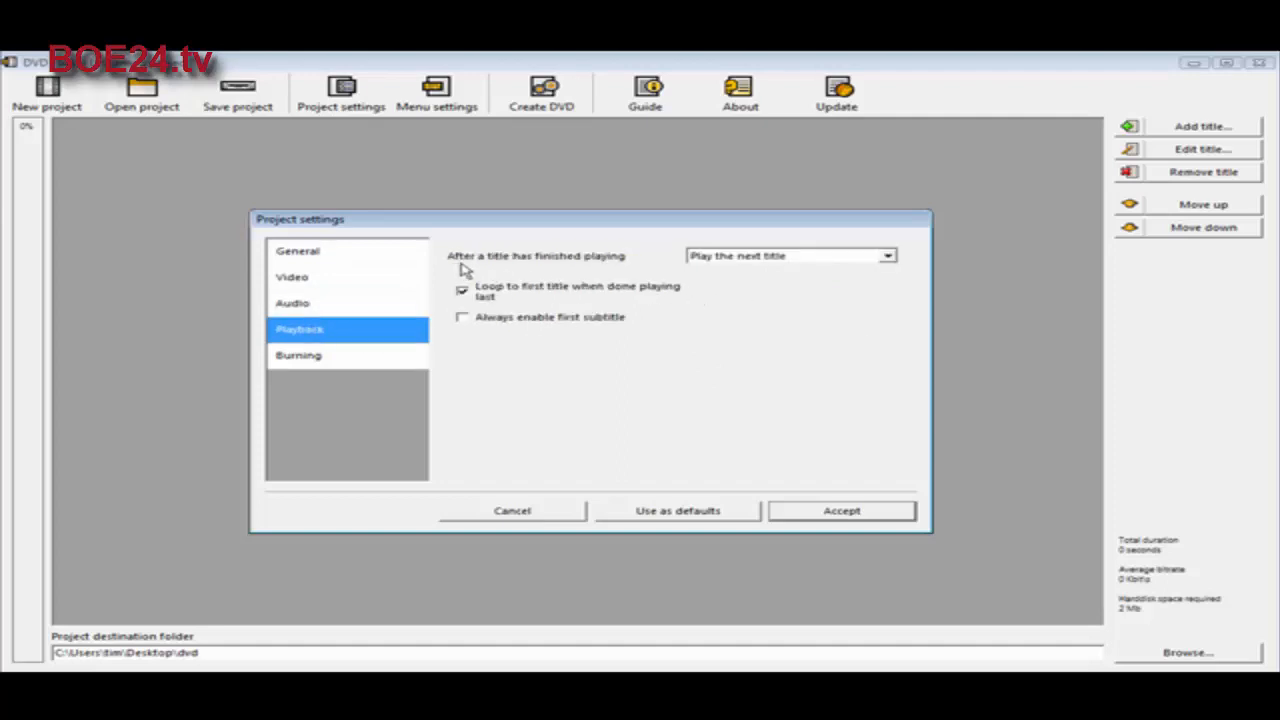
{"action": "left_click", "coordinate": [887, 257]}
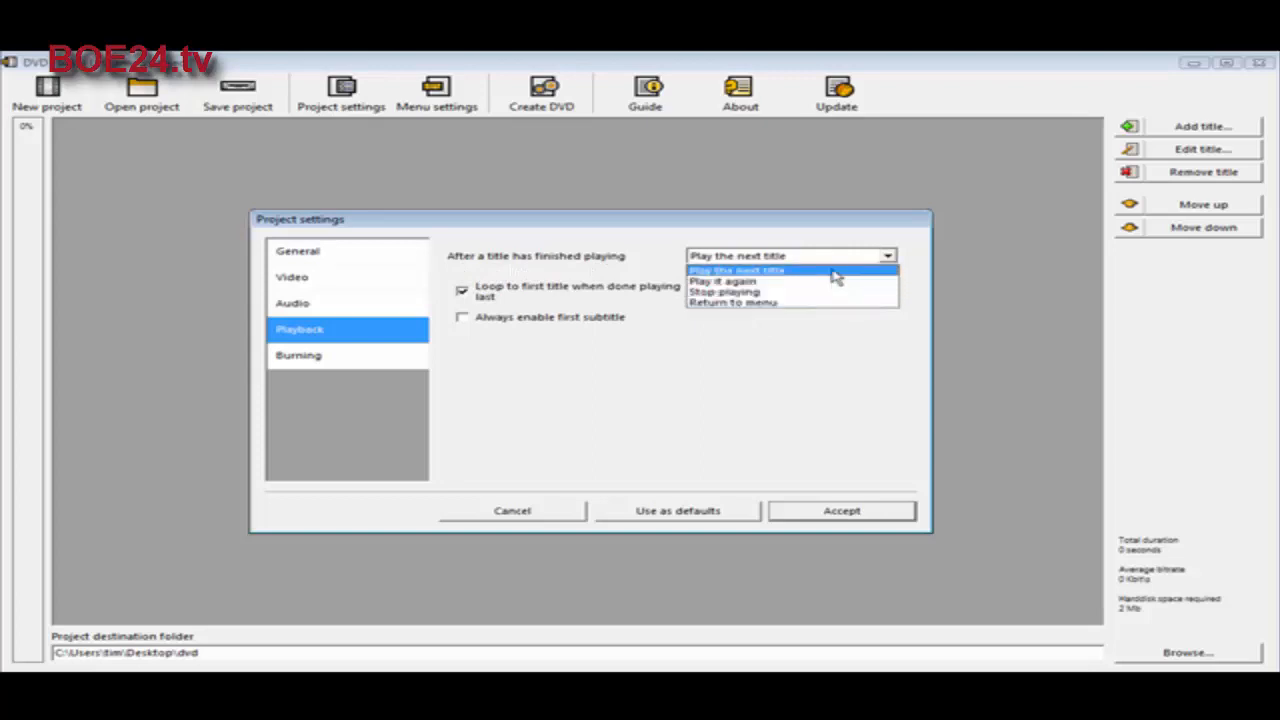
{"action": "left_click", "coordinate": [834, 271]}
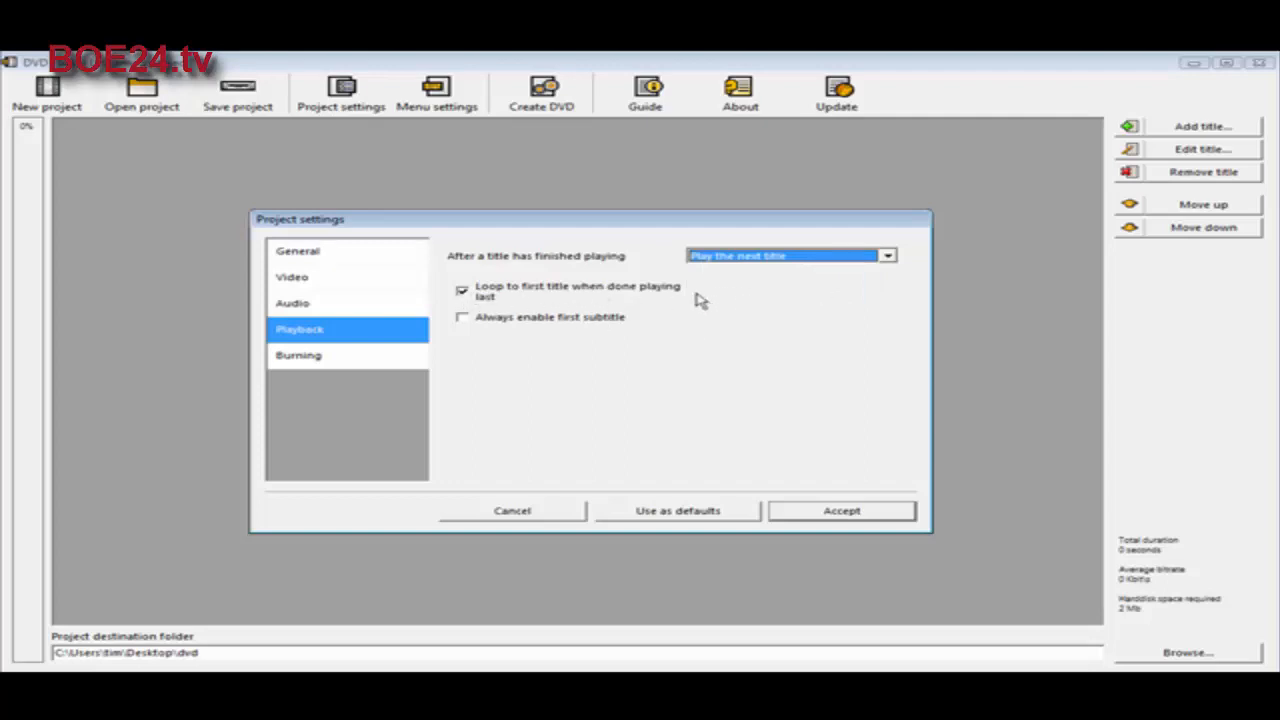
{"action": "left_click", "coordinate": [465, 293]}
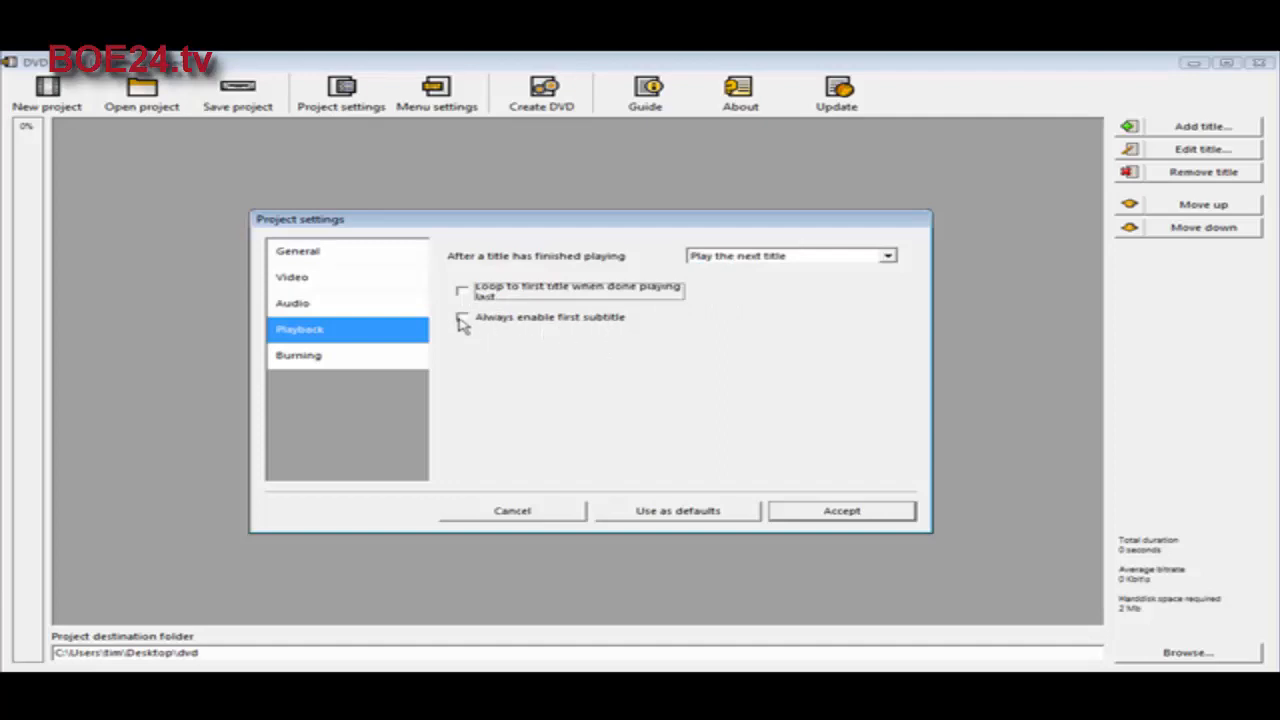
Step: Enable burning the project to disc and accept the project settings
{"action": "left_click", "coordinate": [336, 358]}
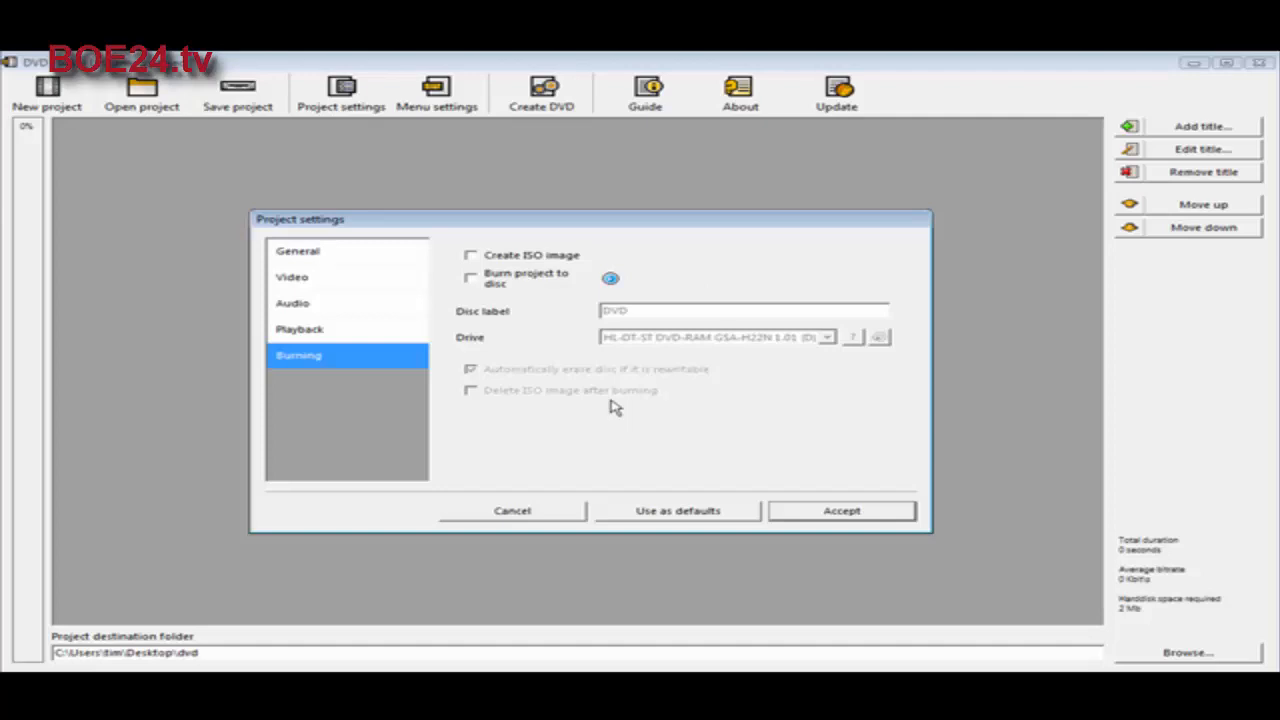
{"action": "left_click", "coordinate": [474, 283]}
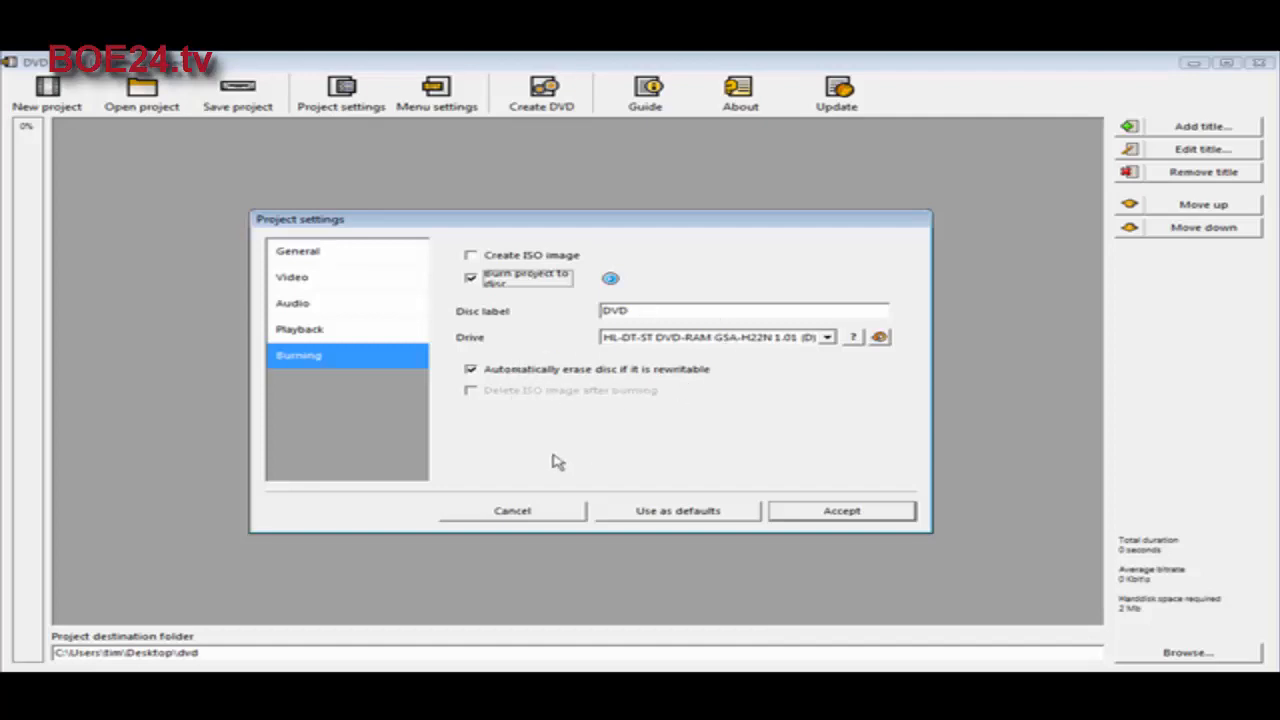
{"action": "left_click", "coordinate": [829, 515]}
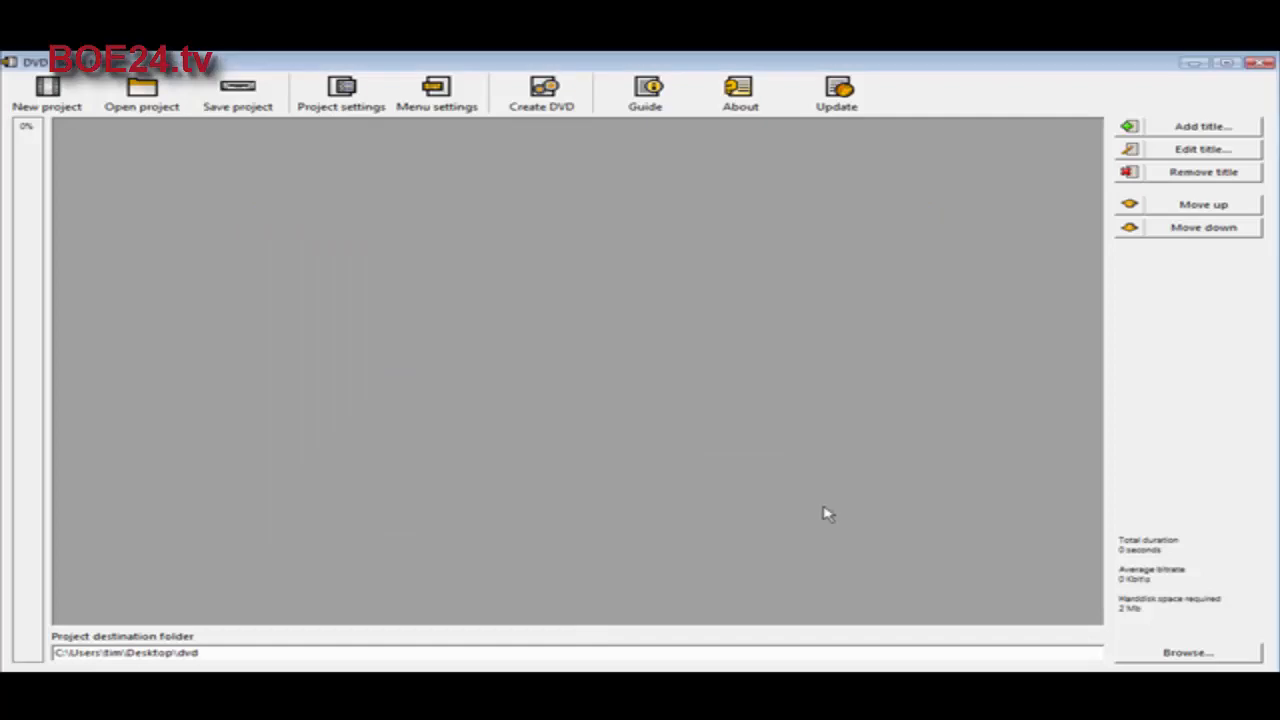
Step: Browse the Orange LED, Plasma Sphere and The Party menu templates and choose Mosaic
{"action": "left_click", "coordinate": [442, 100]}
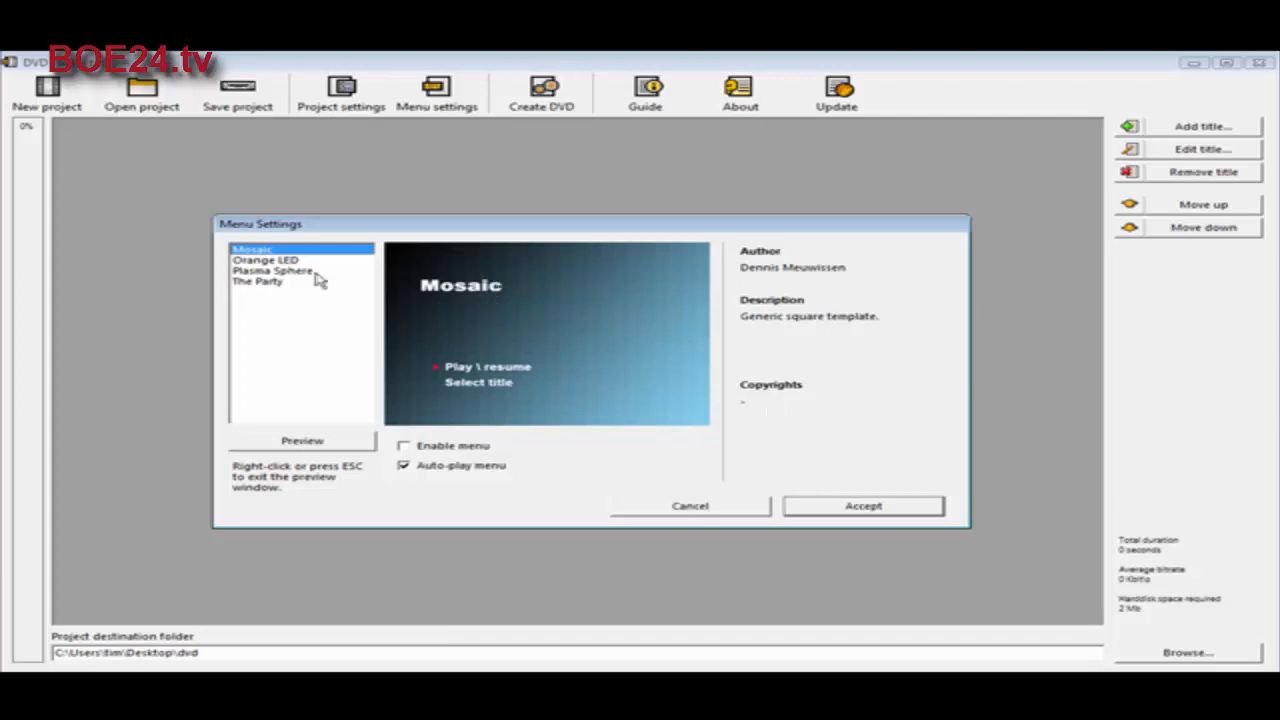
{"action": "left_click", "coordinate": [264, 260]}
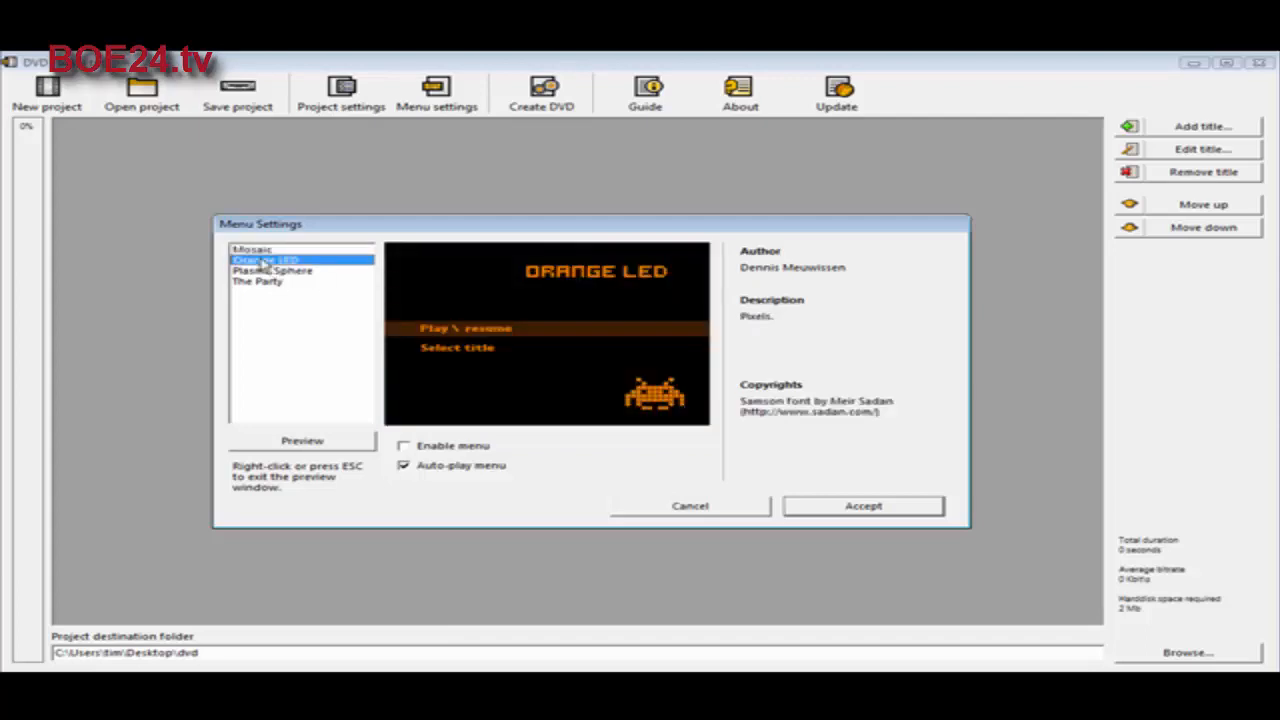
{"action": "left_click", "coordinate": [268, 271]}
{"action": "left_click", "coordinate": [272, 283]}
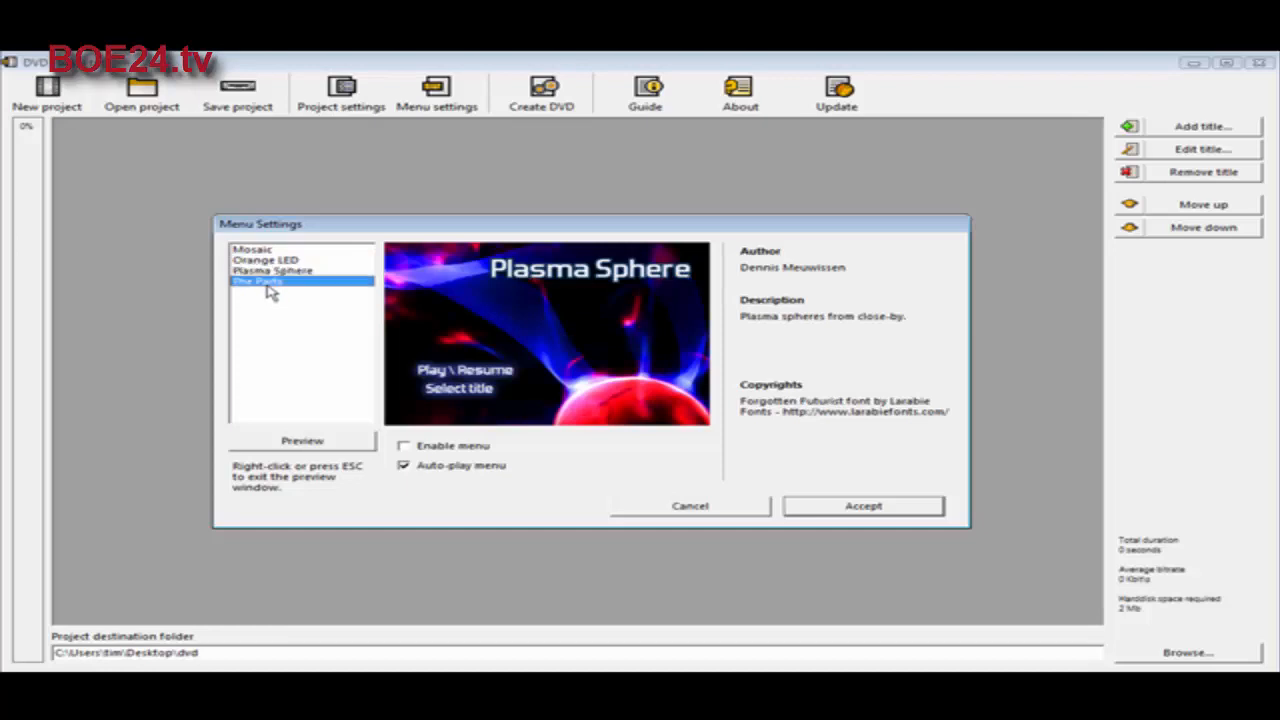
{"action": "left_click", "coordinate": [254, 250]}
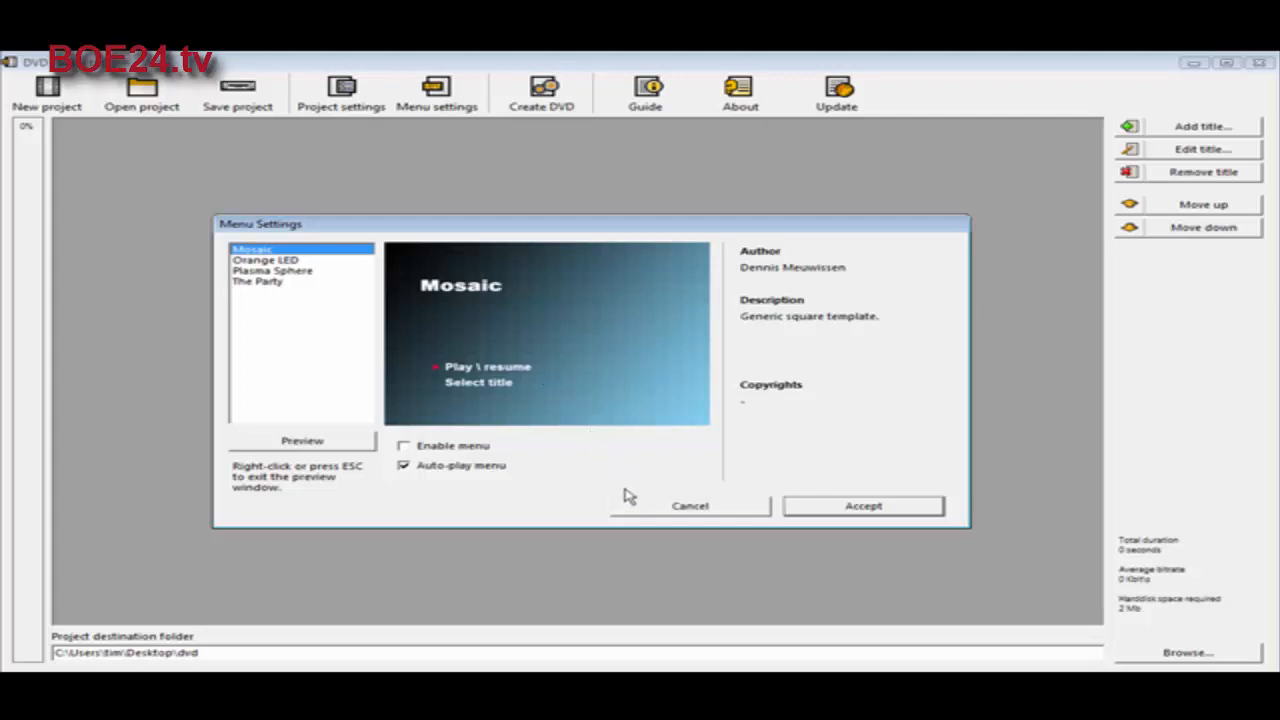
Step: Enable the DVD menu together with its auto-play option and accept the menu settings
{"action": "left_click", "coordinate": [404, 467]}
{"action": "left_click", "coordinate": [404, 447]}
{"action": "left_click", "coordinate": [414, 469]}
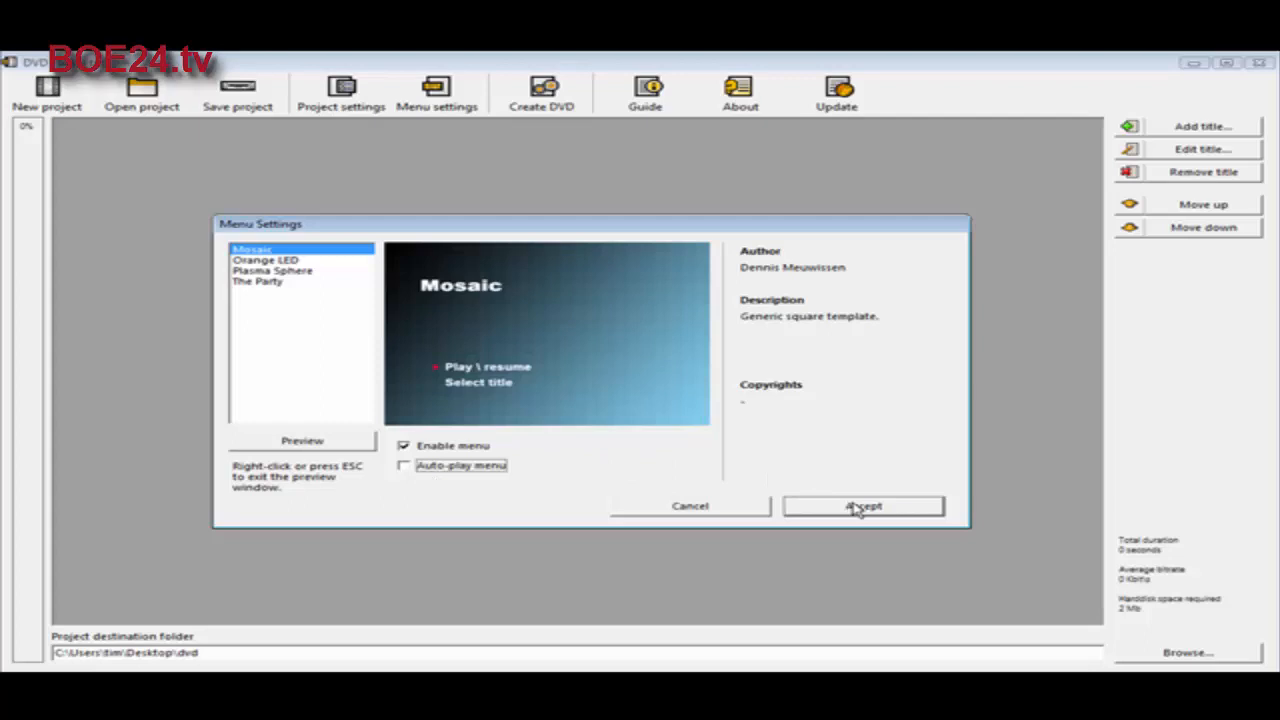
{"action": "left_click", "coordinate": [405, 467]}
{"action": "left_click", "coordinate": [848, 510]}
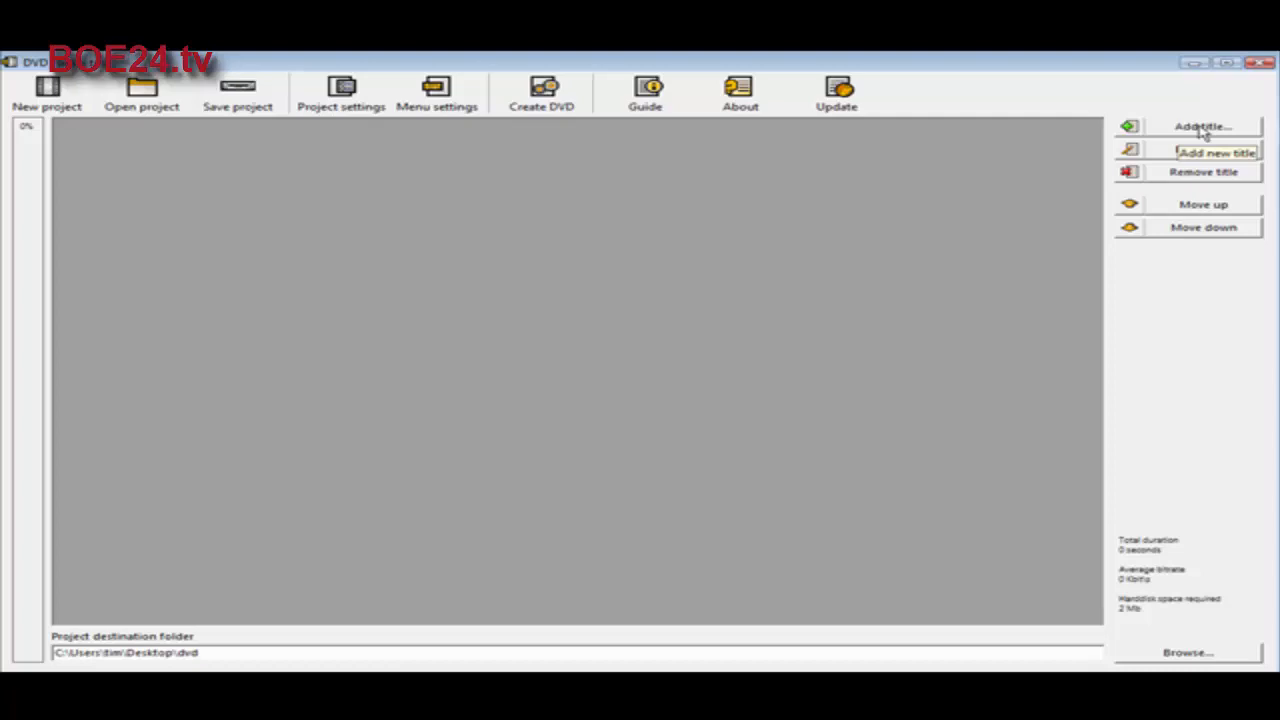
Step: Add video-1.wmv, video-2.wmv and video-3.wmv from the the-knol-vvvideso folder as titles of the project
{"action": "left_click", "coordinate": [1203, 127]}
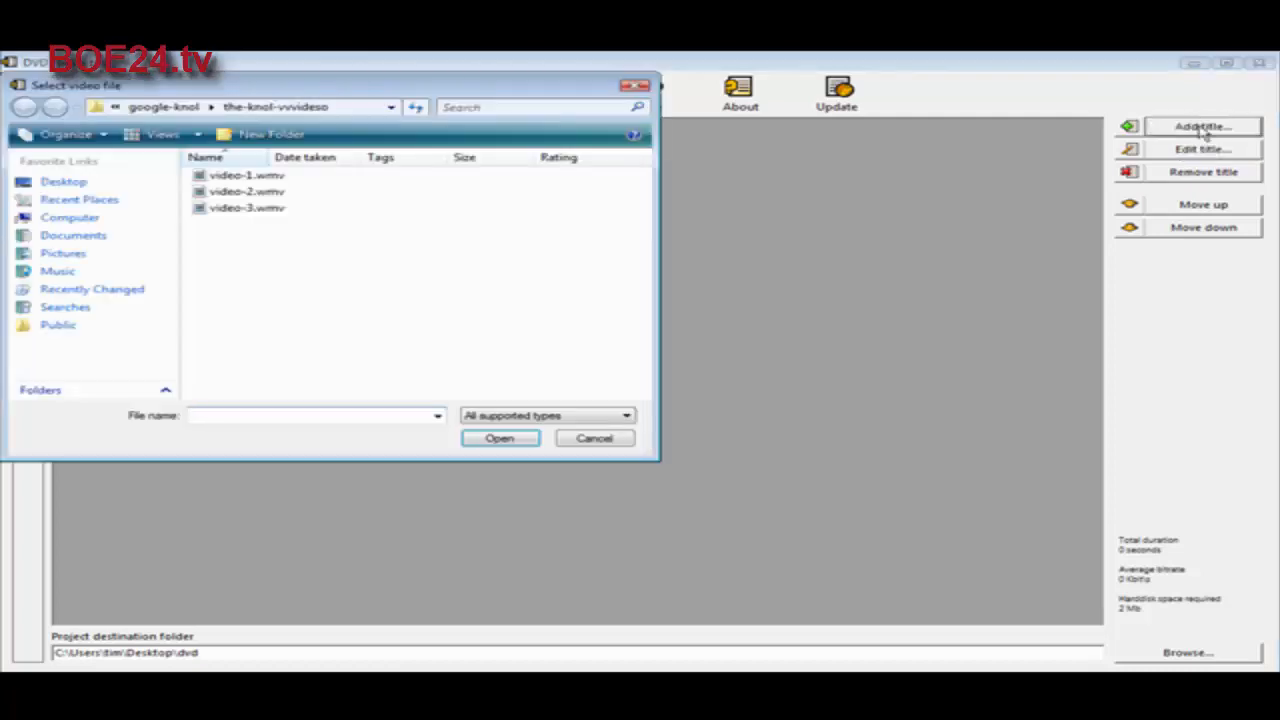
{"action": "mouse_move", "coordinate": [197, 92]}
{"action": "left_mouse_down"}
{"action": "mouse_move", "coordinate": [207, 104]}
{"action": "mouse_move", "coordinate": [207, 91]}
{"action": "left_mouse_up"}
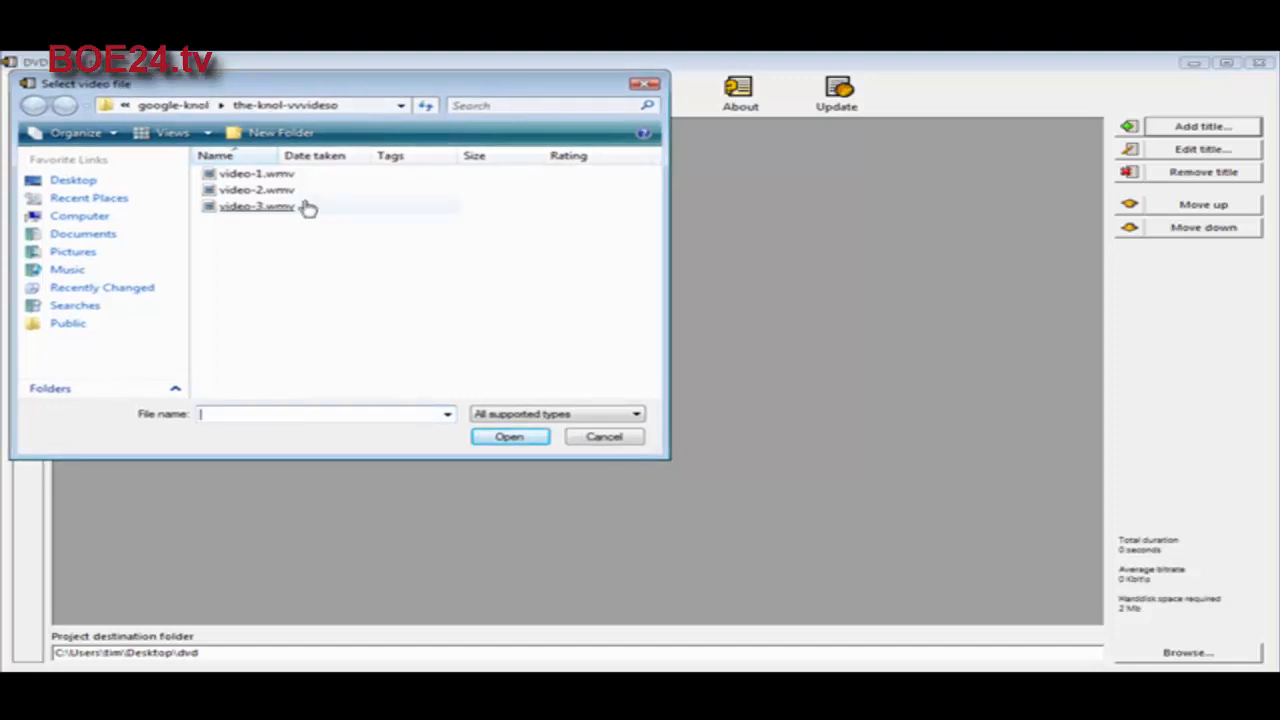
{"action": "left_click", "coordinate": [285, 178]}
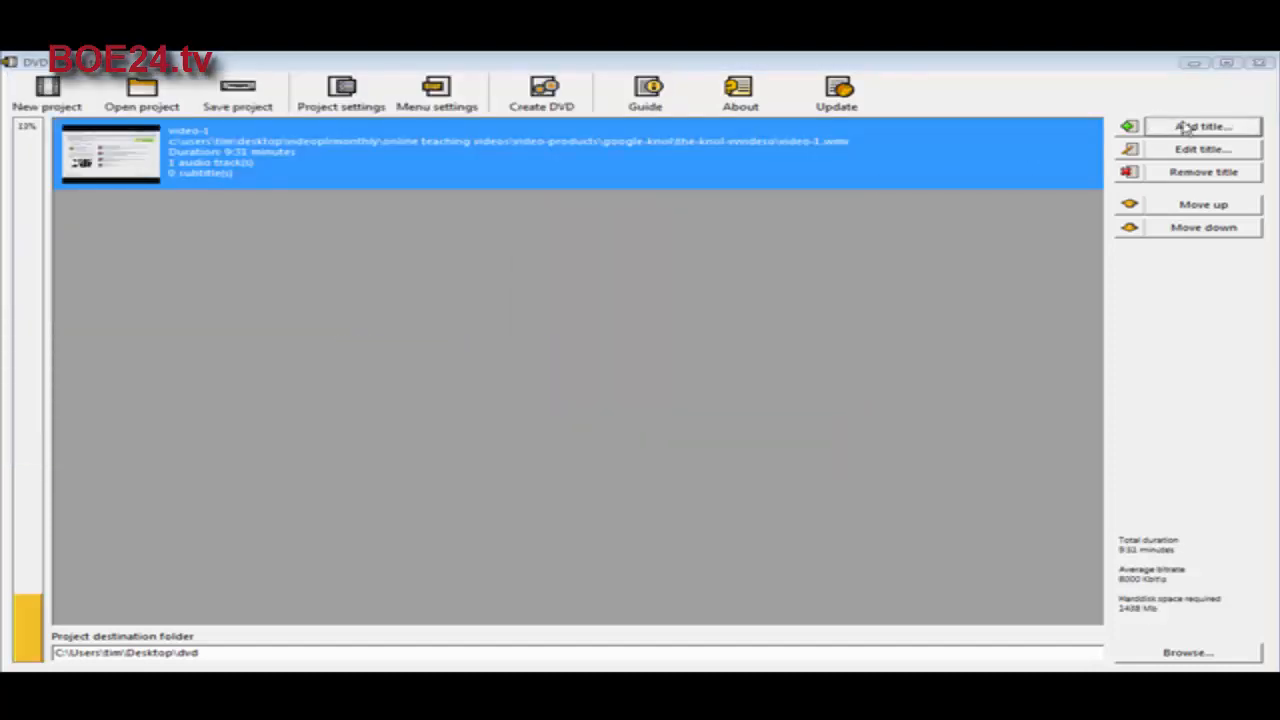
{"action": "left_click", "coordinate": [1212, 126]}
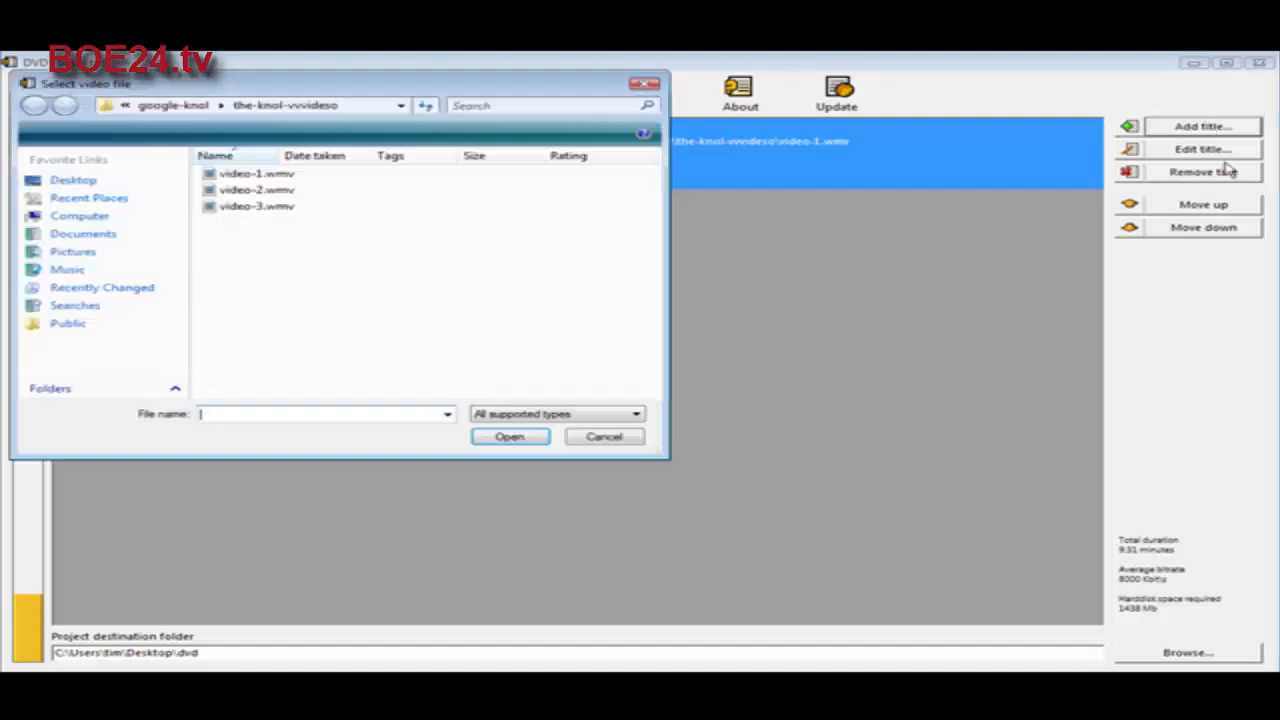
{"action": "double_click", "coordinate": [252, 190]}
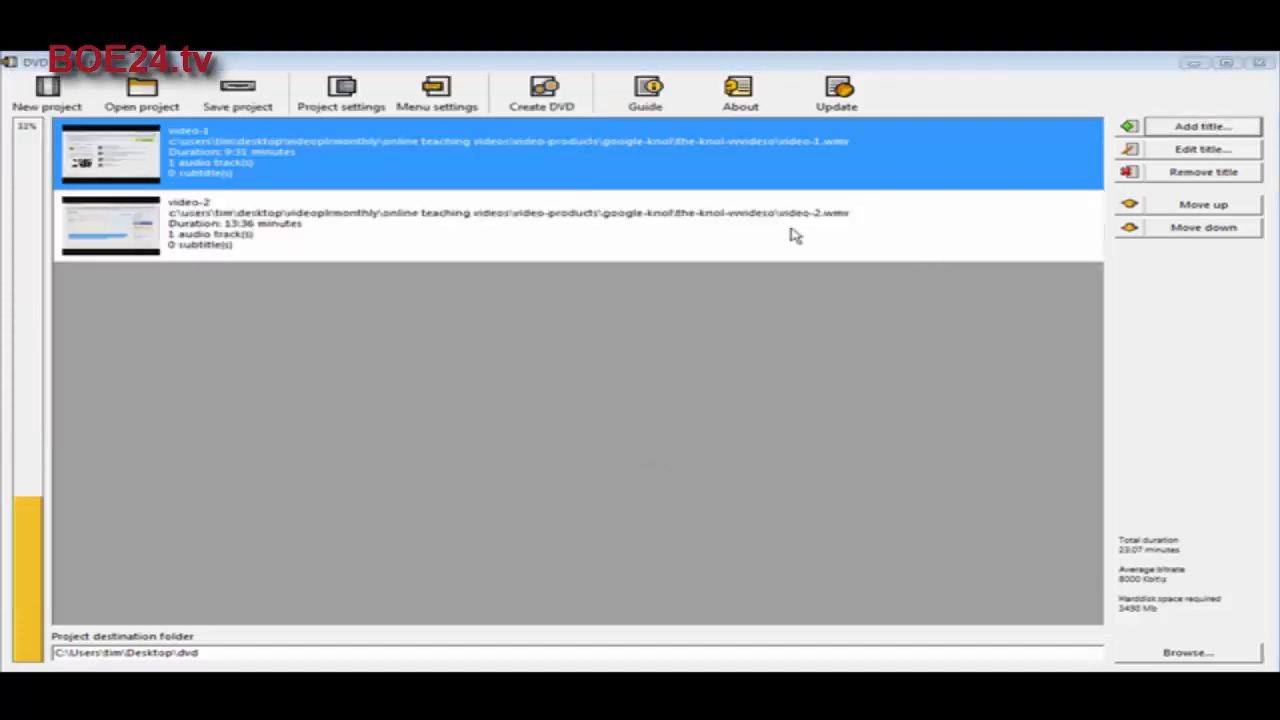
{"action": "left_click", "coordinate": [1223, 127]}
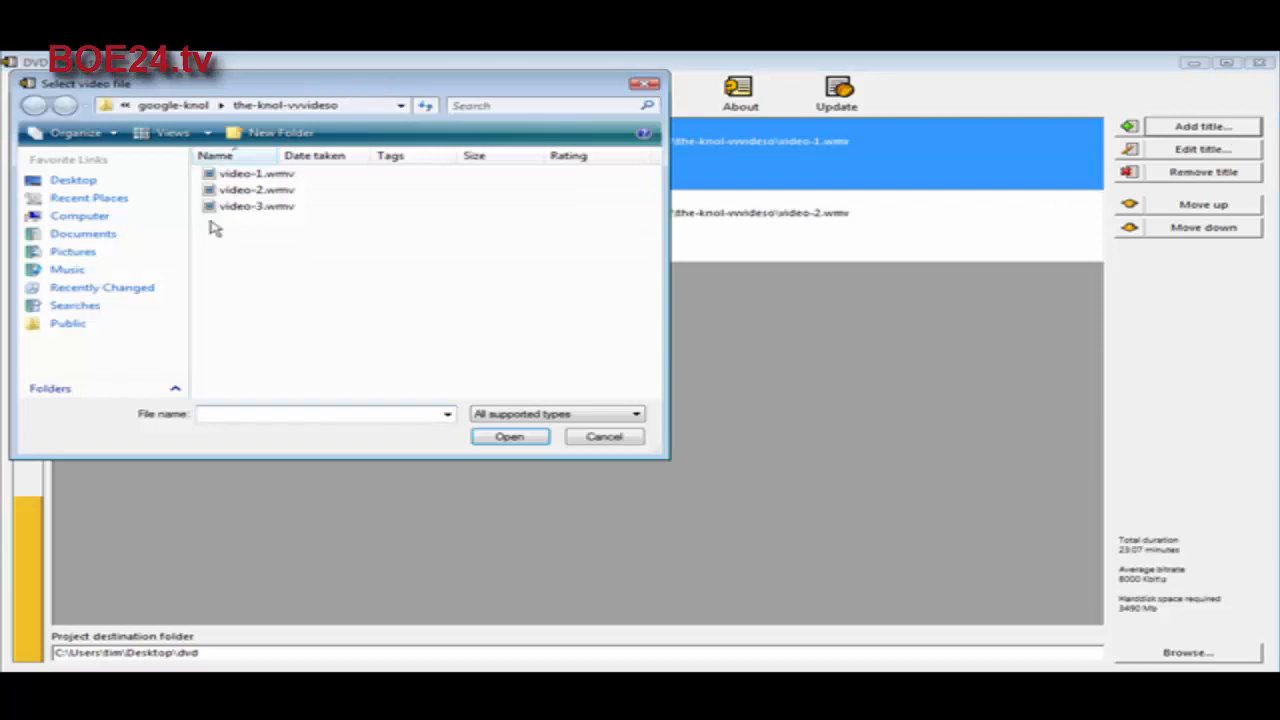
{"action": "double_click", "coordinate": [245, 207]}
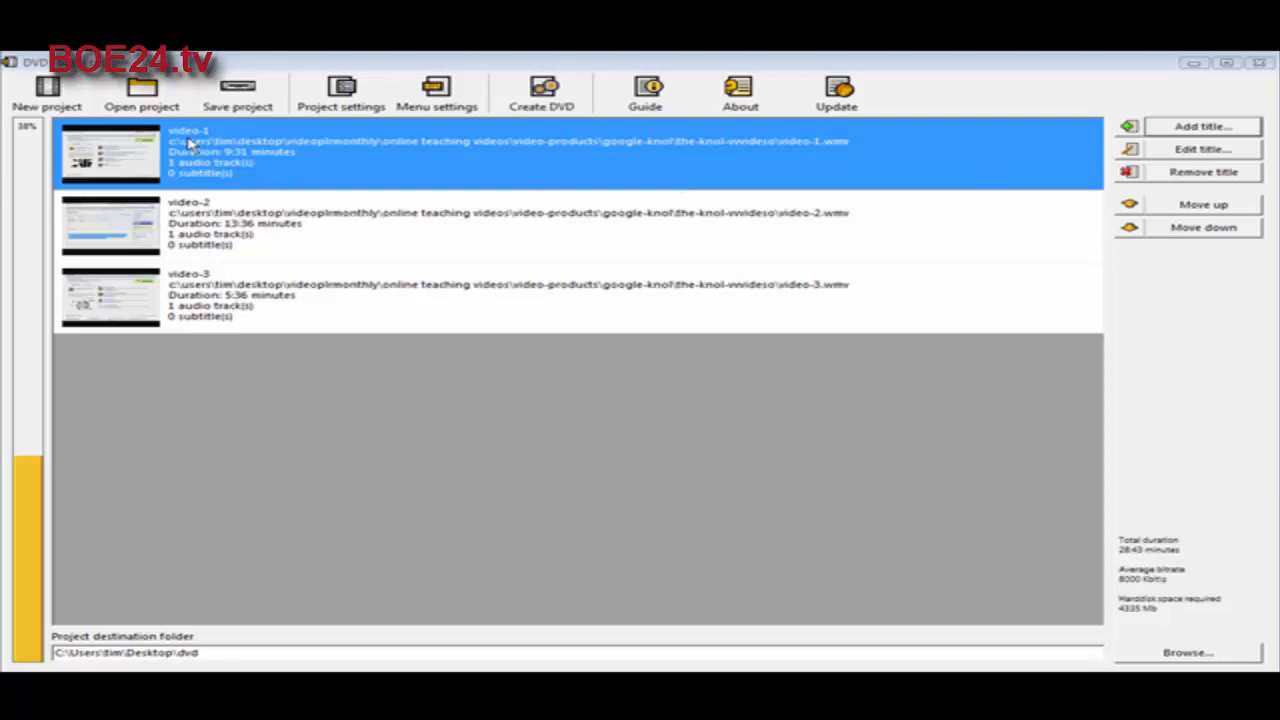
Step: Open the properties of the first title, video-1, and rename it Video One
{"action": "left_click", "coordinate": [1128, 150]}
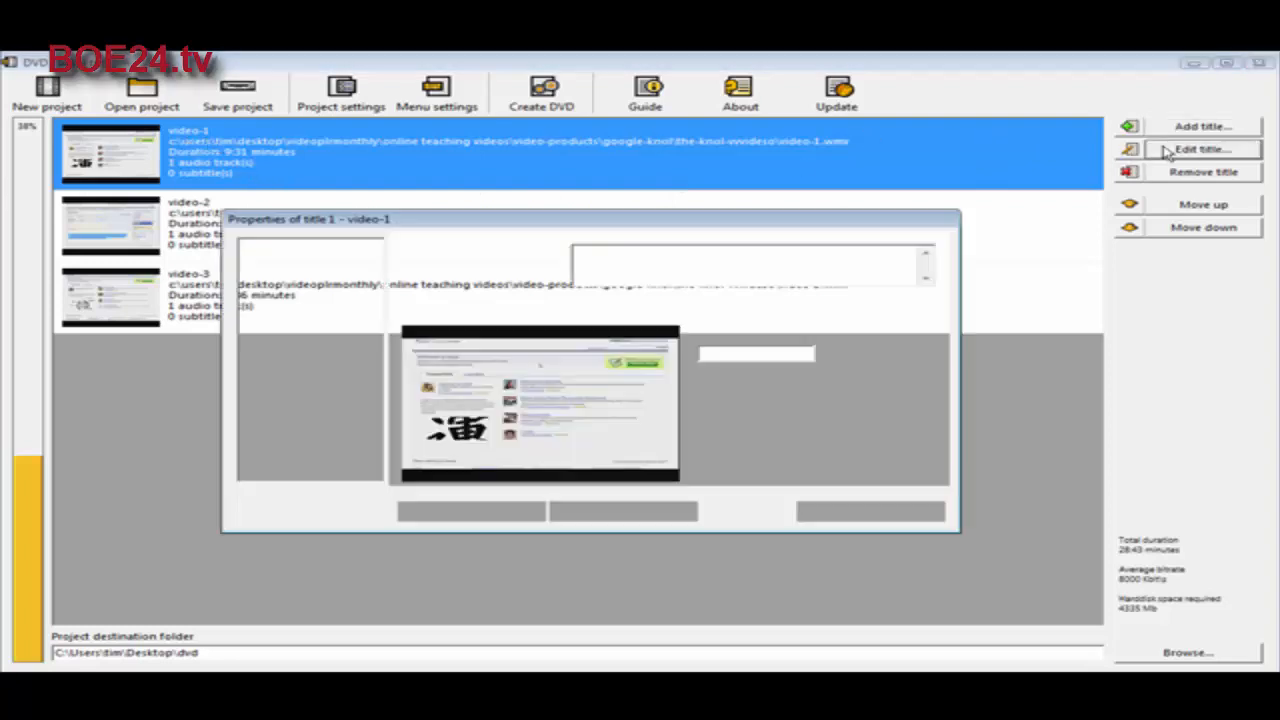
{"action": "left_click_drag", "start_coordinate": [626, 252], "coordinate": [498, 260]}
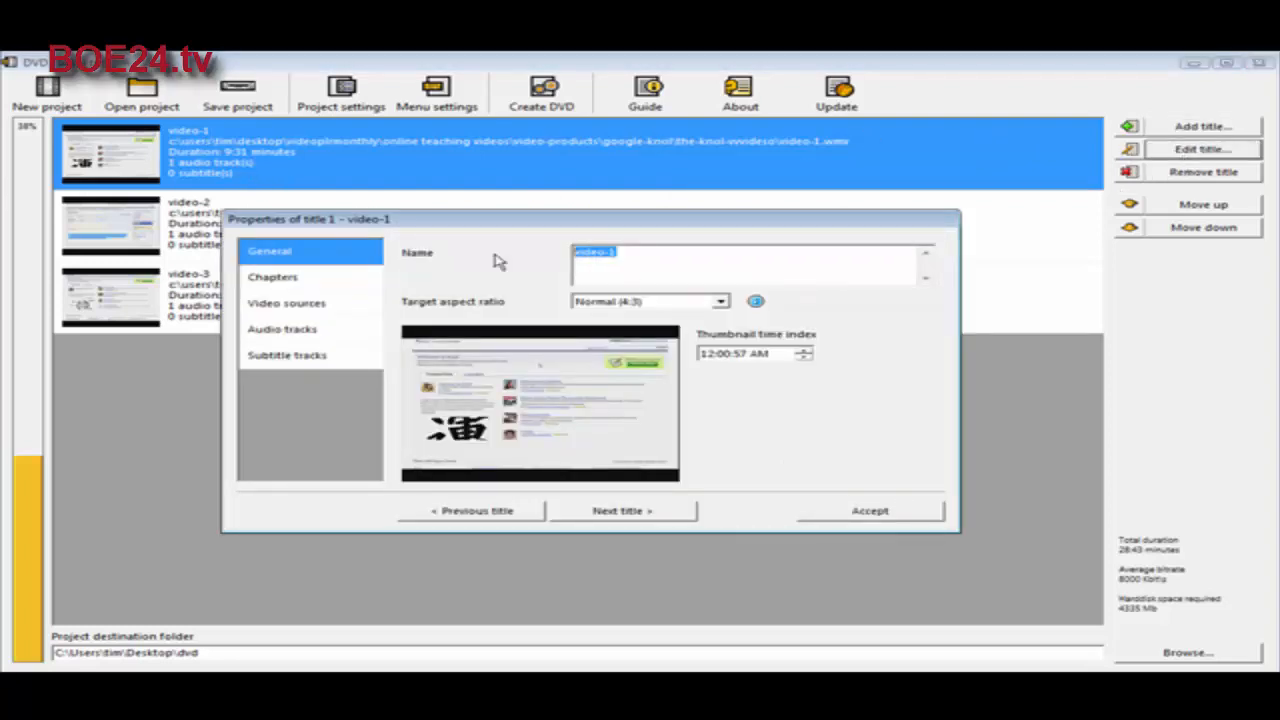
{"action": "type", "text": "Video One"}
Step: Go on to the second title's properties and rename video-2 as Video Two
{"action": "left_click", "coordinate": [645, 511]}
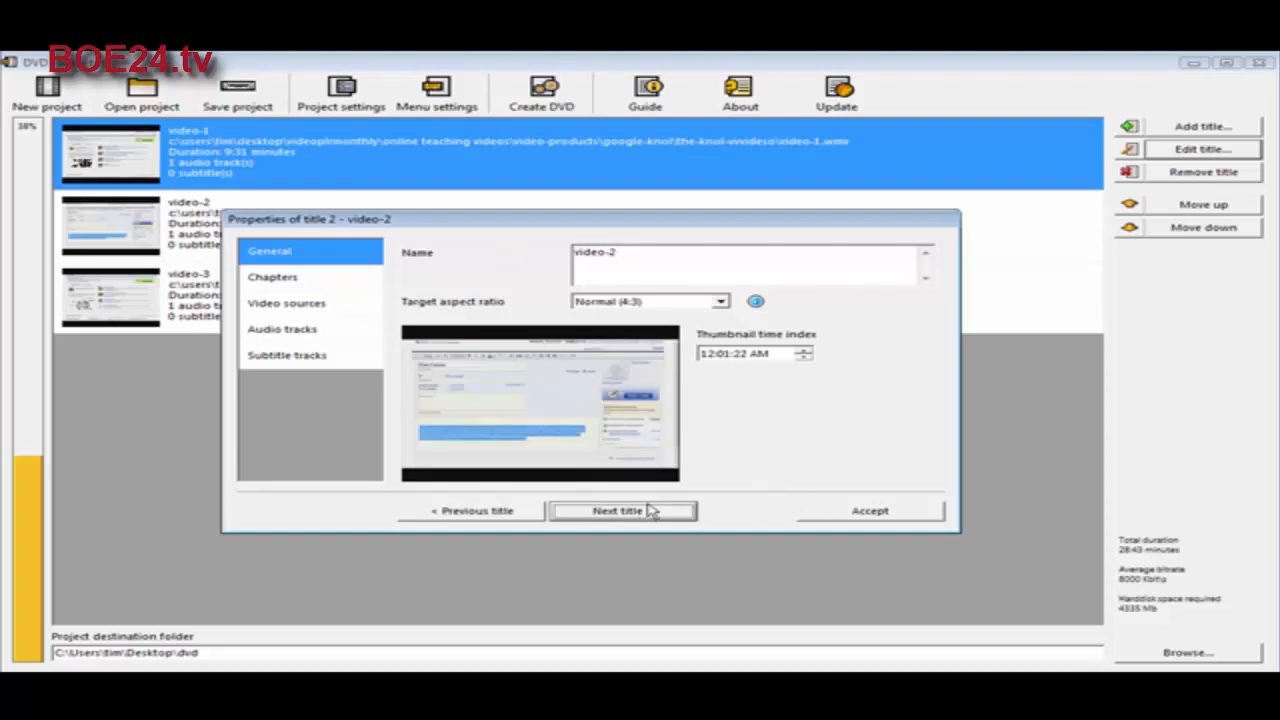
{"action": "left_click_drag", "start_coordinate": [620, 253], "coordinate": [417, 249]}
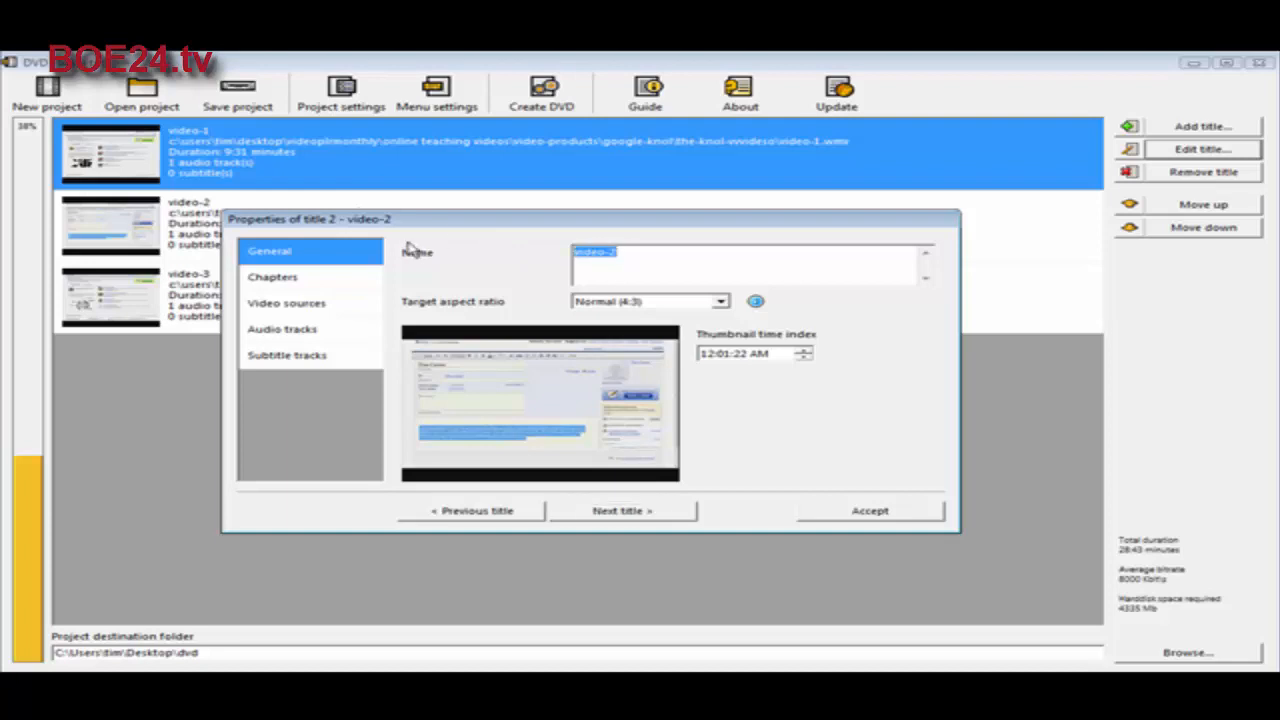
{"action": "key", "text": "BackSpace"}
{"action": "type", "text": "Video Two"}
Step: Rename the third title, video-3, as Video Three and accept the title properties
{"action": "left_click", "coordinate": [638, 514]}
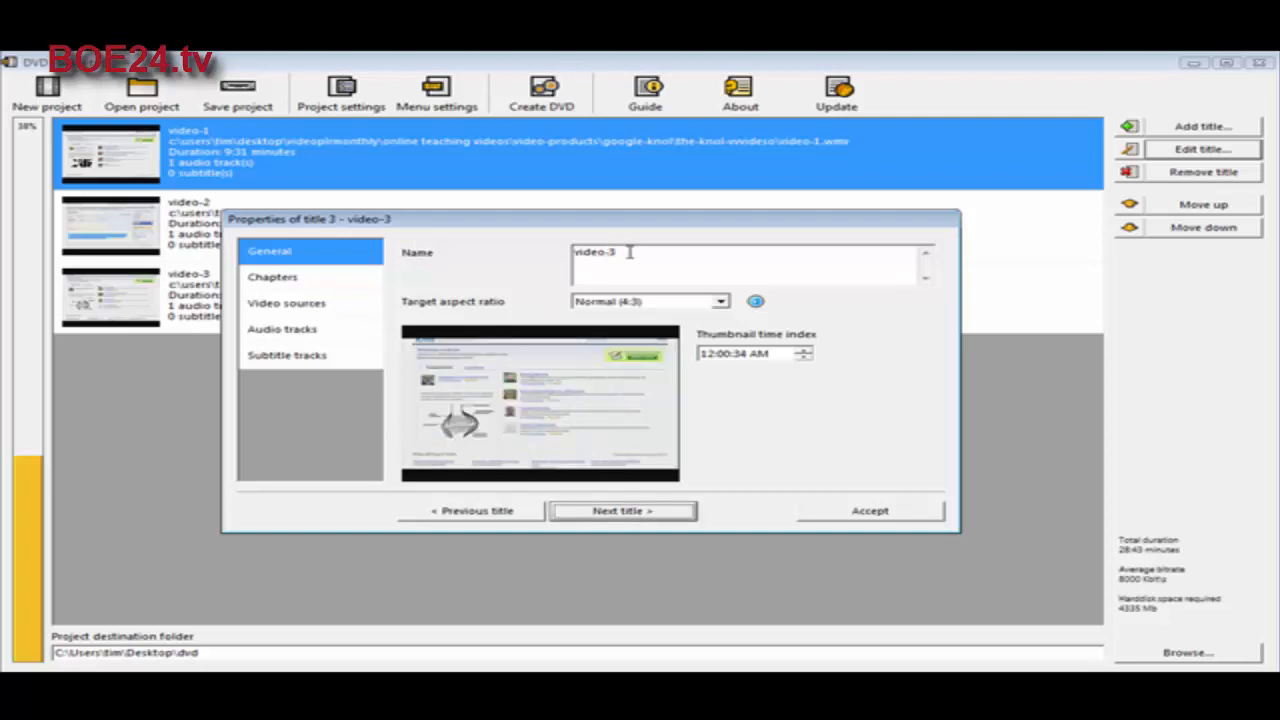
{"action": "left_click_drag", "start_coordinate": [631, 252], "coordinate": [537, 254]}
{"action": "type", "text": "V"}
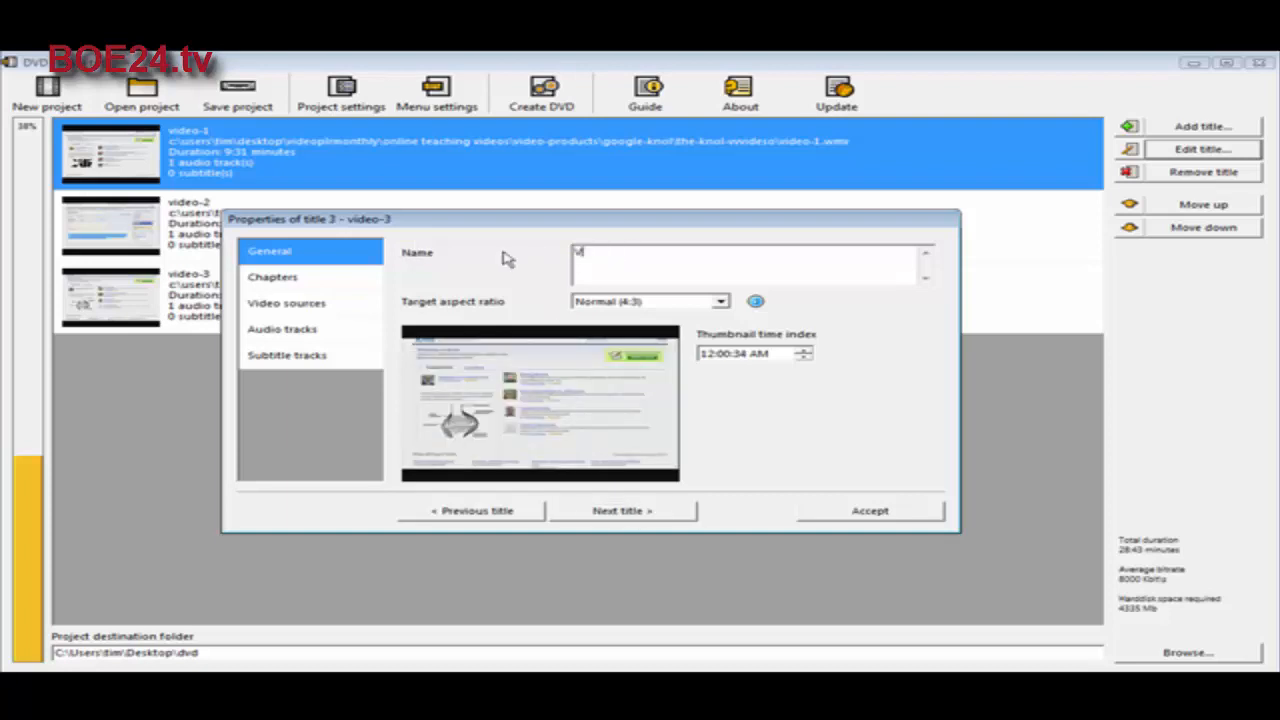
{"action": "type", "text": "ideo Three"}
{"action": "left_click", "coordinate": [624, 511]}
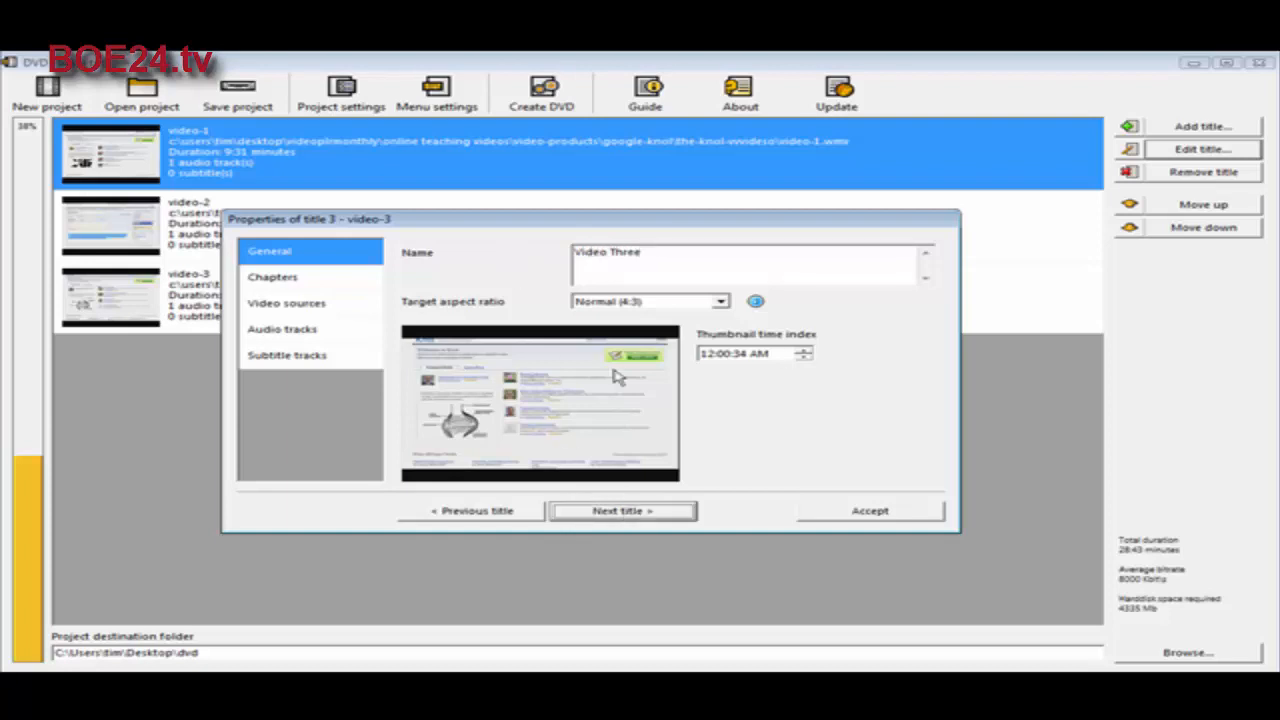
{"action": "left_click", "coordinate": [874, 512]}
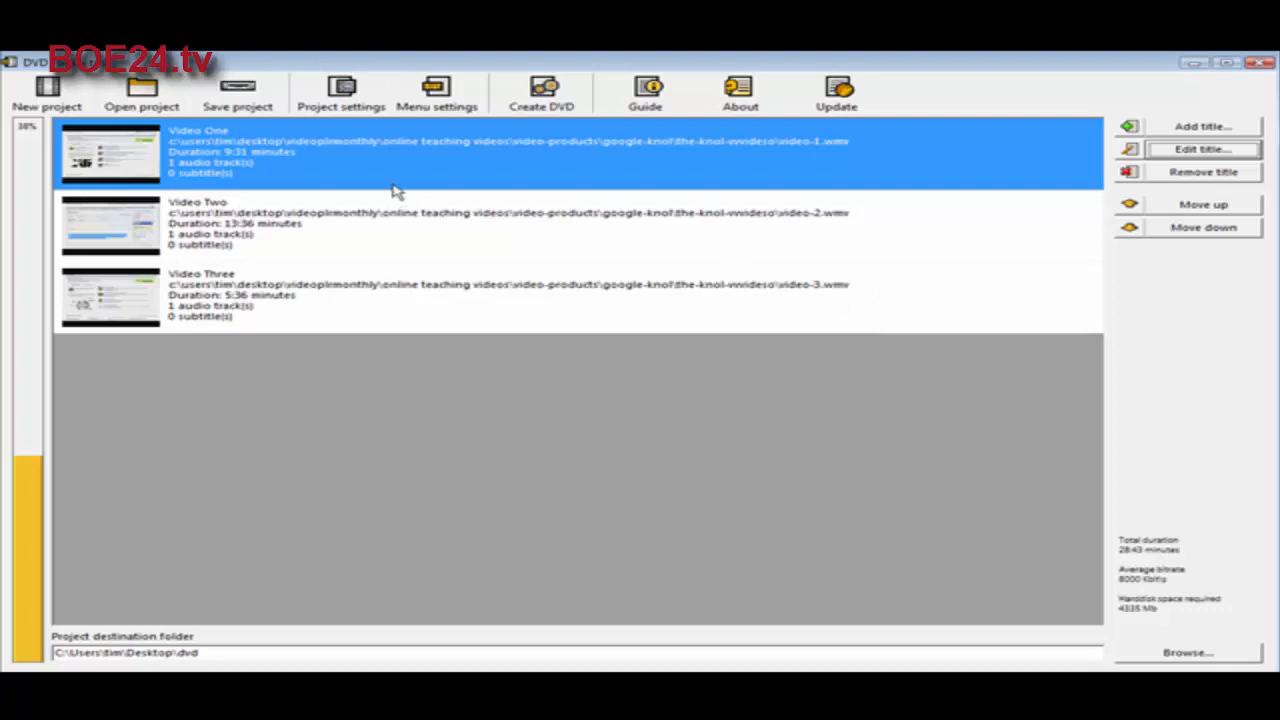
Step: Start creating and burning the DVD, agreeing to overwrite the existing contents of the destination folder
{"action": "left_click", "coordinate": [541, 100]}
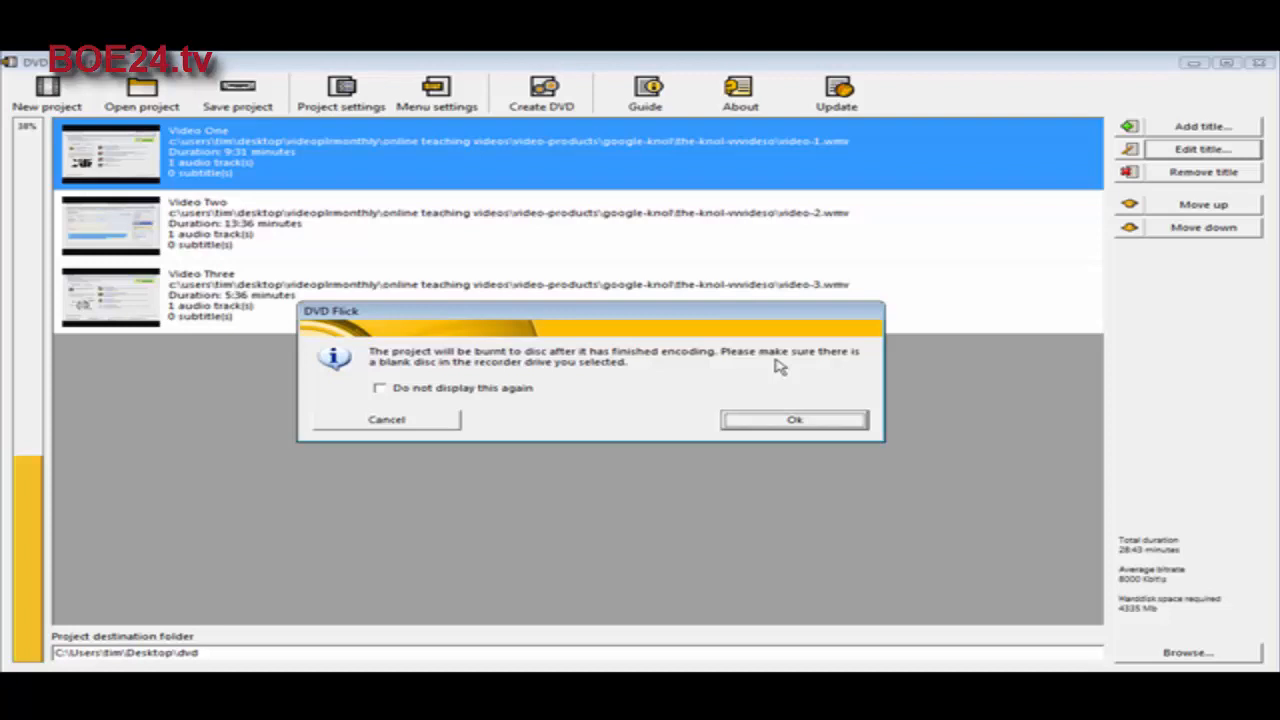
{"action": "left_click", "coordinate": [793, 422]}
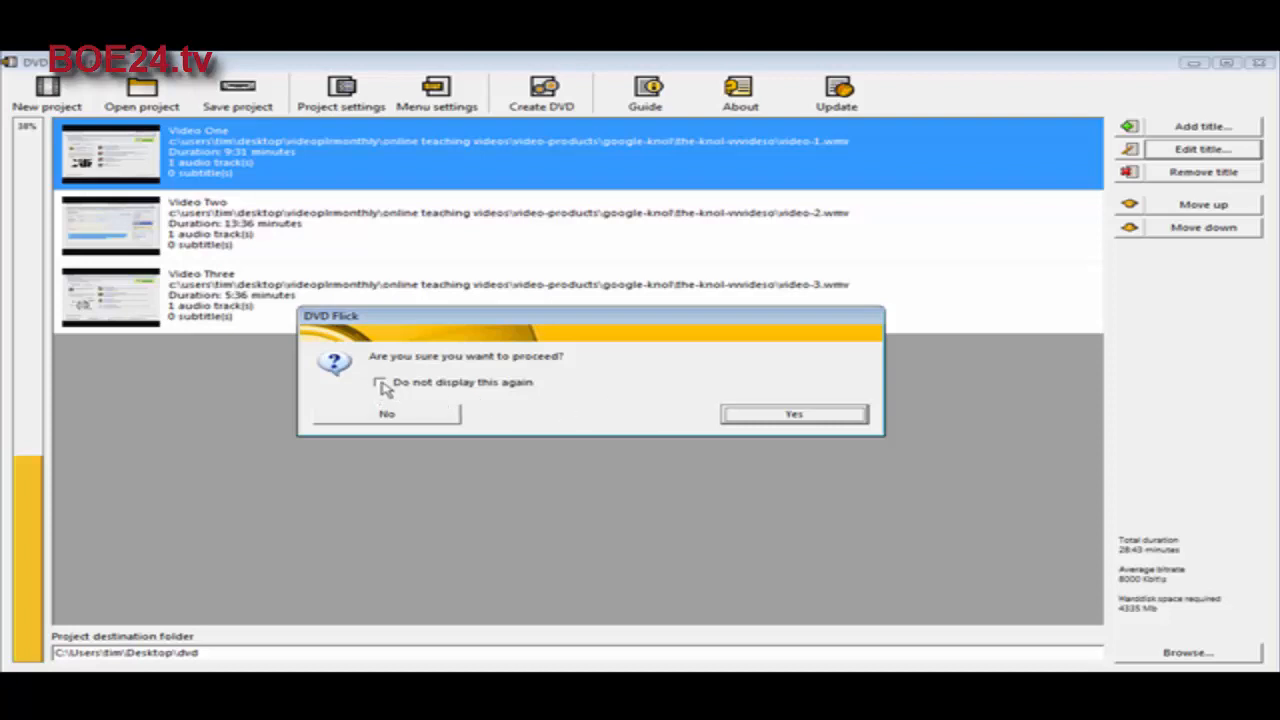
{"action": "left_click", "coordinate": [756, 415]}
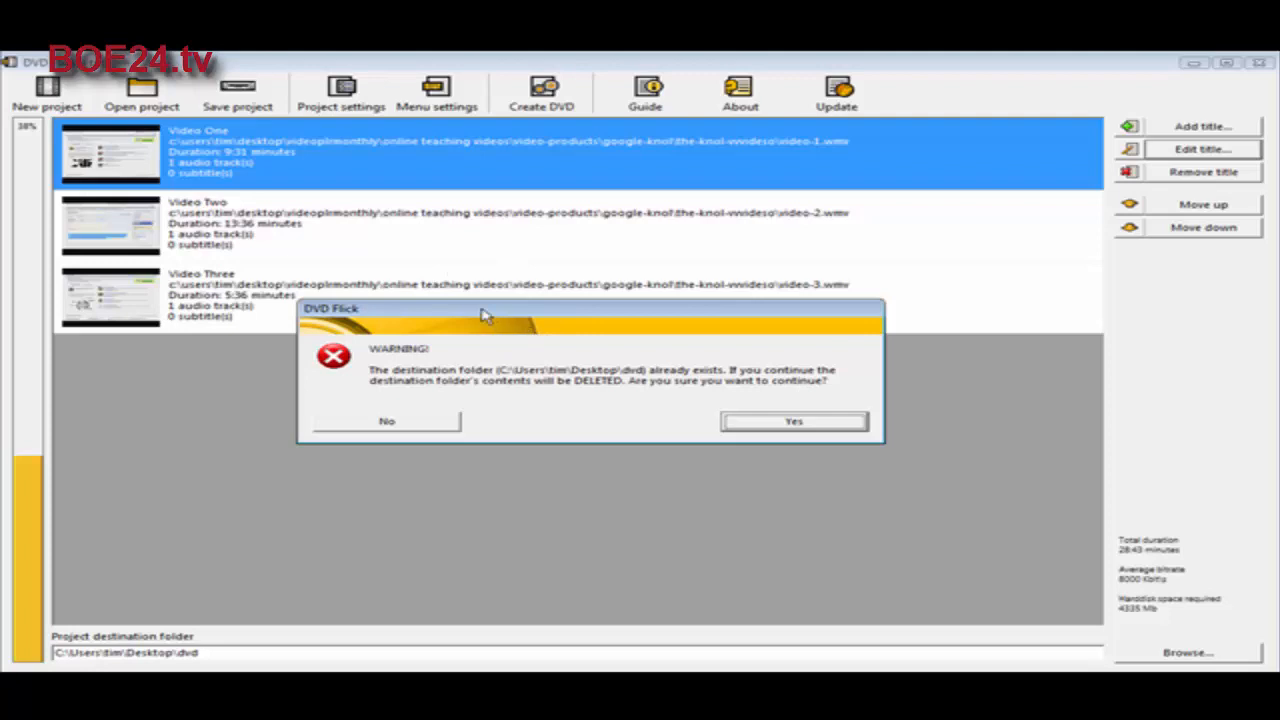
{"action": "left_click", "coordinate": [789, 421]}
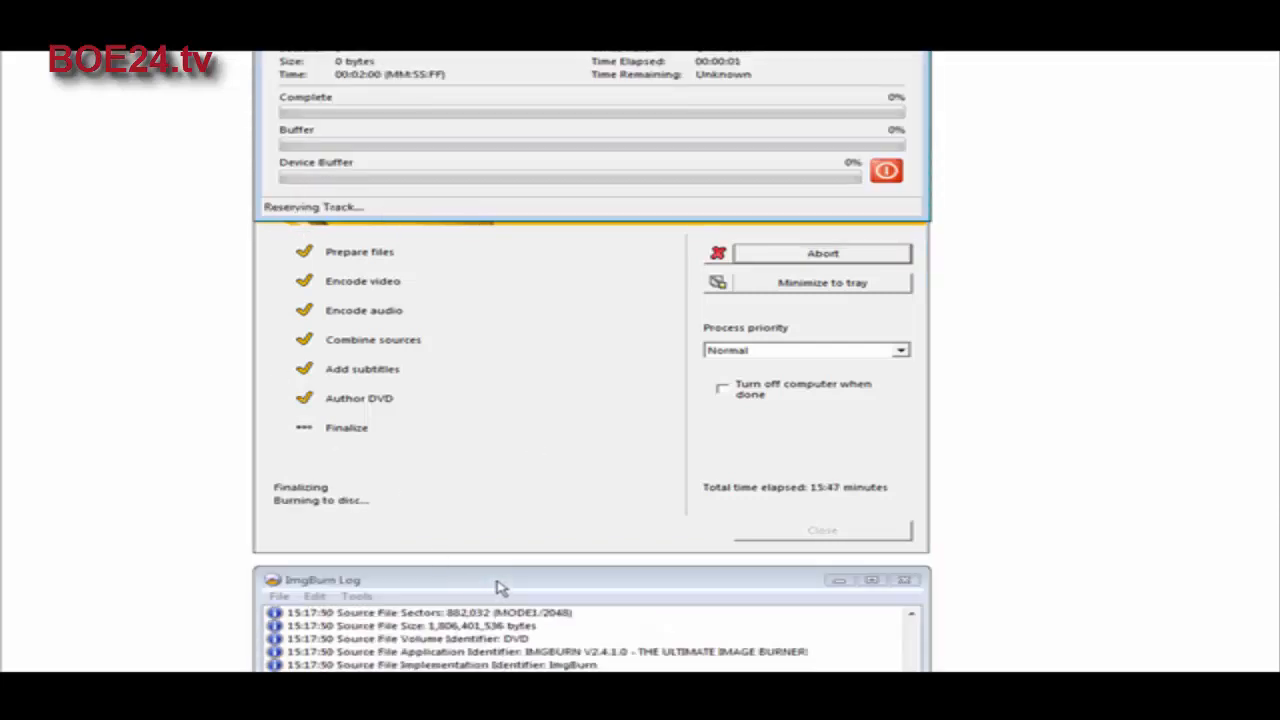
Step: Arrange the ImgBurn log and ImgBurn main window one above the other to follow the burning progress
{"action": "left_click_drag", "start_coordinate": [500, 588], "coordinate": [477, 423]}
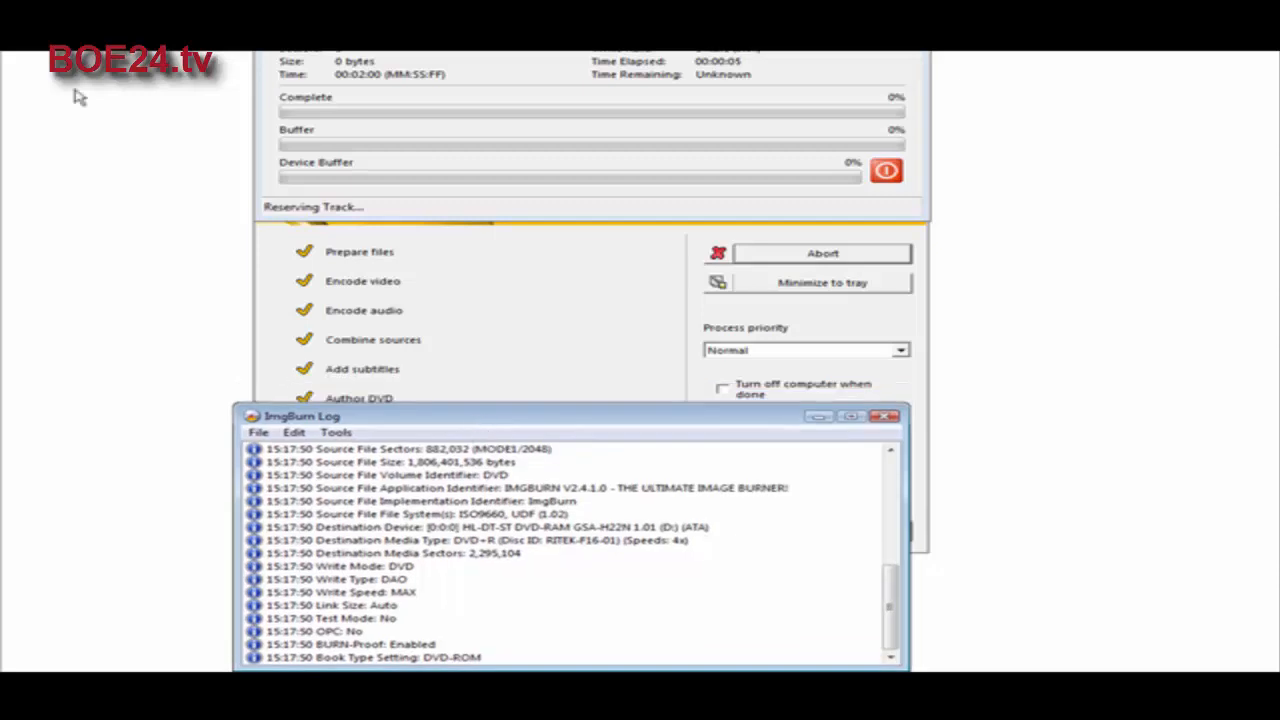
{"action": "left_click_drag", "start_coordinate": [440, 0], "coordinate": [424, 66]}
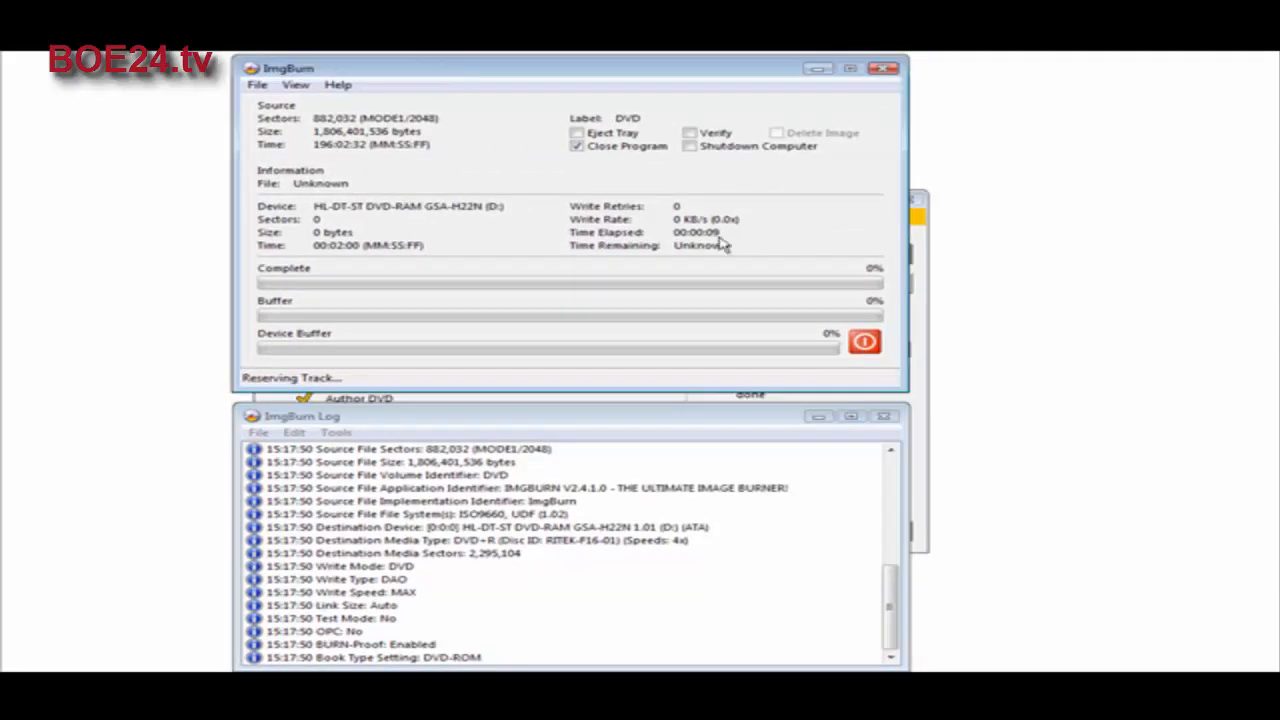